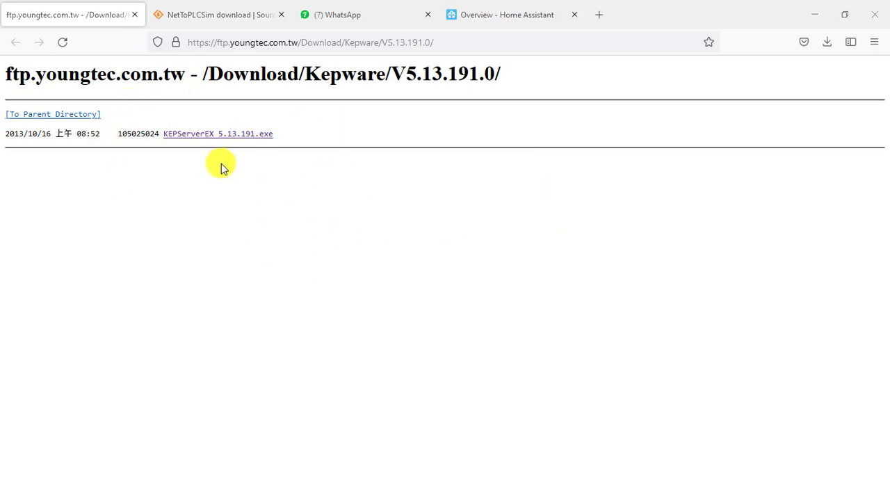
Open the NetToPLCSim project page on SourceForge and start its download
left_click(221, 19)
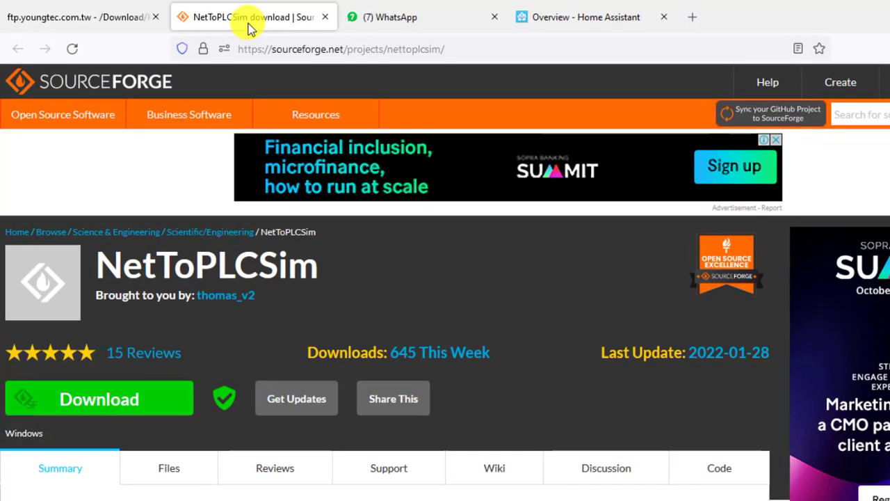
left_click(453, 50)
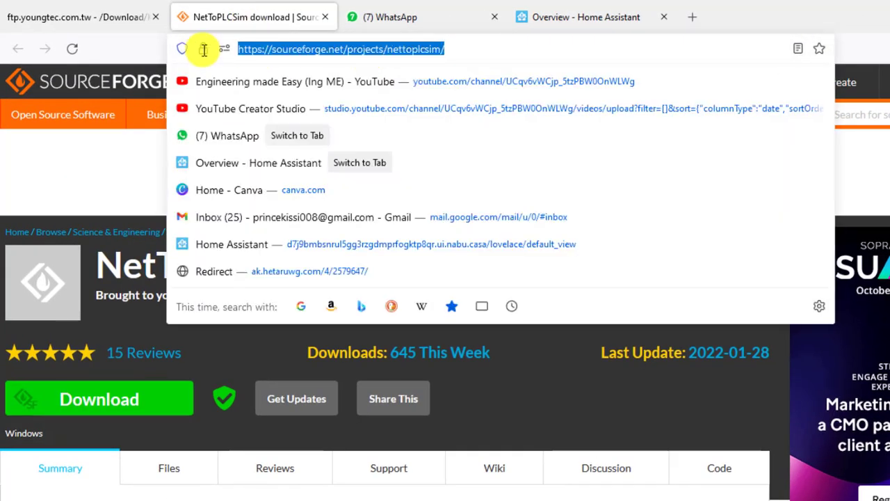
left_click(111, 185)
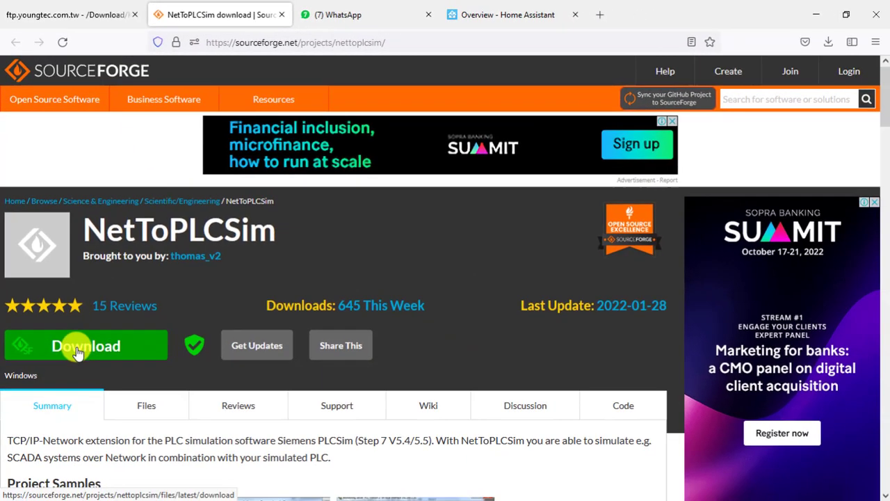
left_click(122, 349)
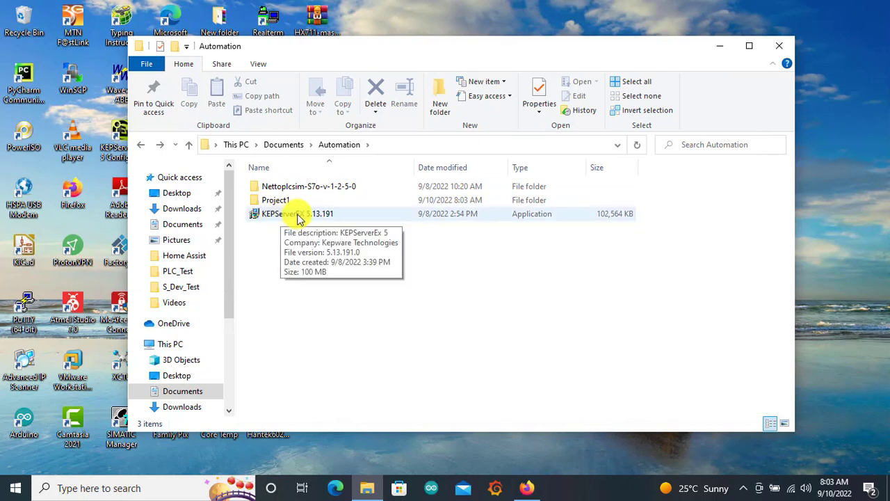
Run the KEPServerEX 5.13.191 installer from the Automation folder as administrator and allow it to make changes
left_click(297, 218)
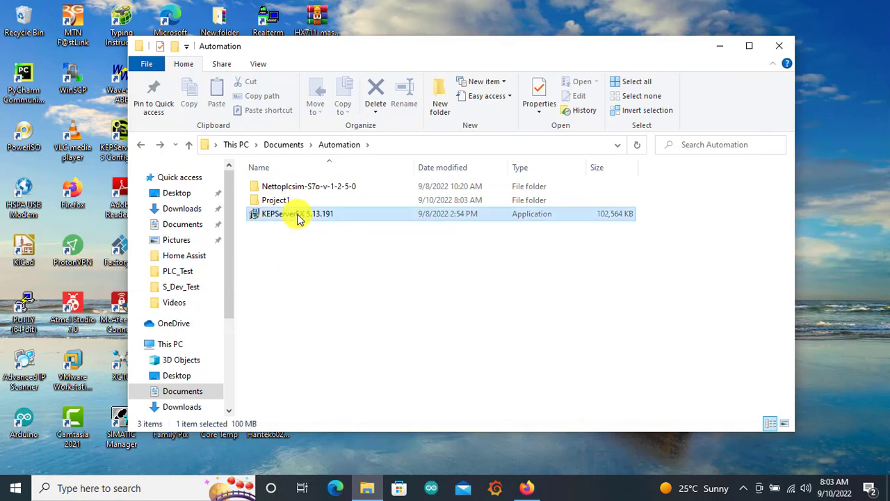
right_click(299, 218)
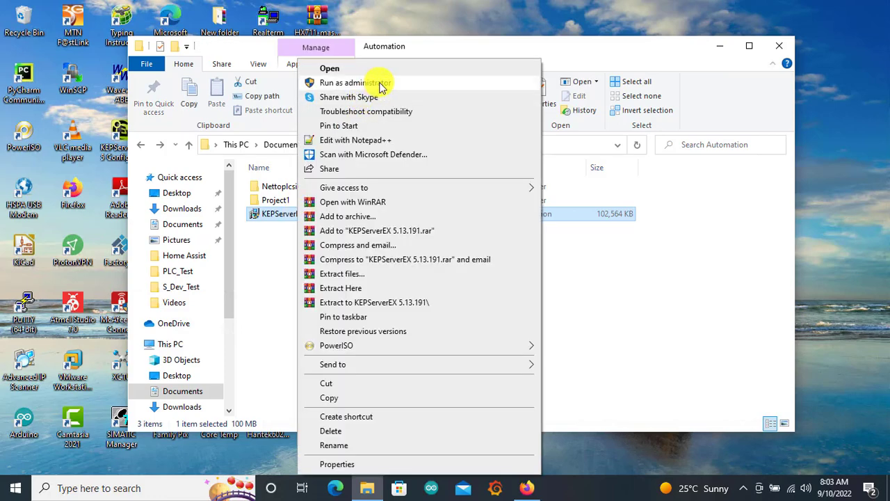
left_click(377, 84)
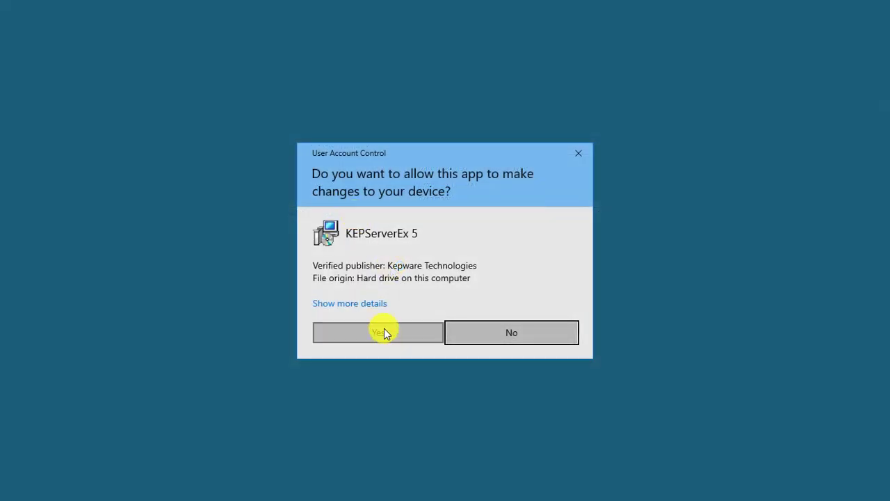
left_click(386, 333)
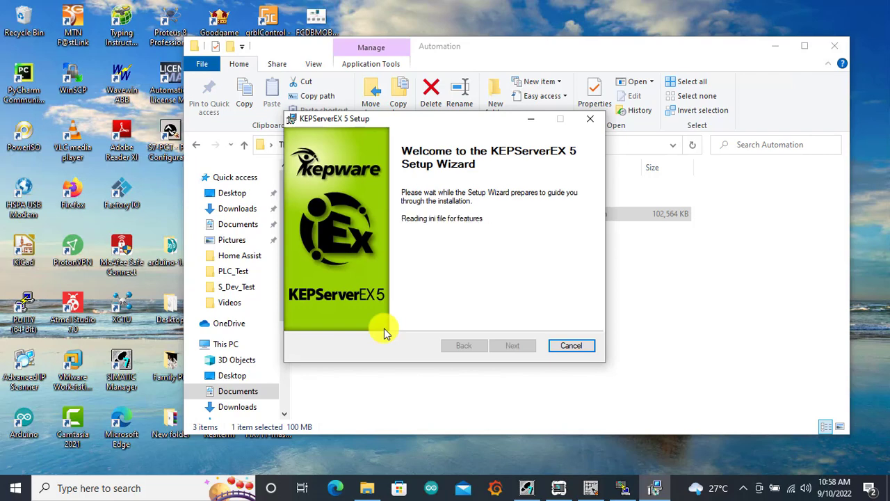
Accept the KEPServerEX 5 license agreement and keep the default folders, the configuration desktop shortcut and vertical suite None
left_click(513, 346)
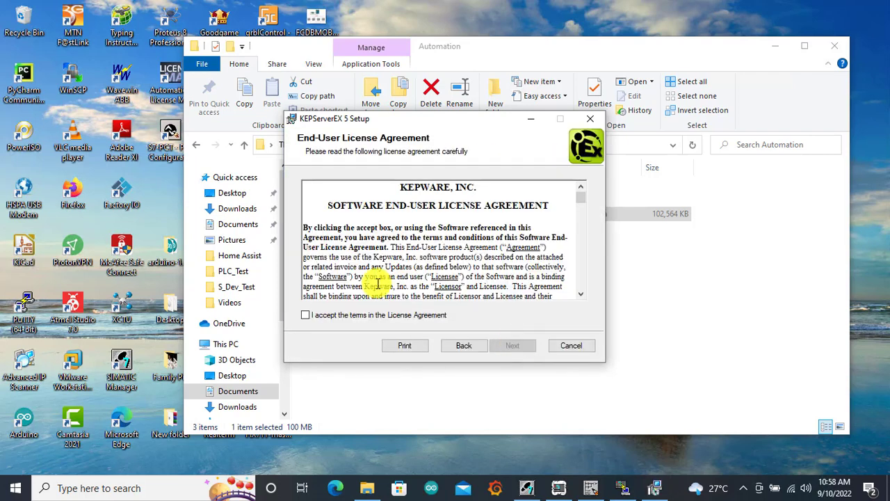
left_click(306, 316)
left_click(507, 348)
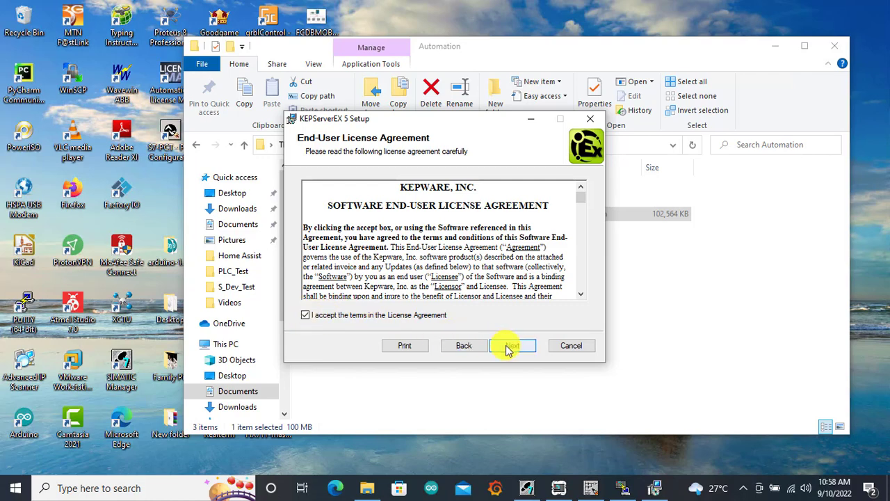
left_click(512, 348)
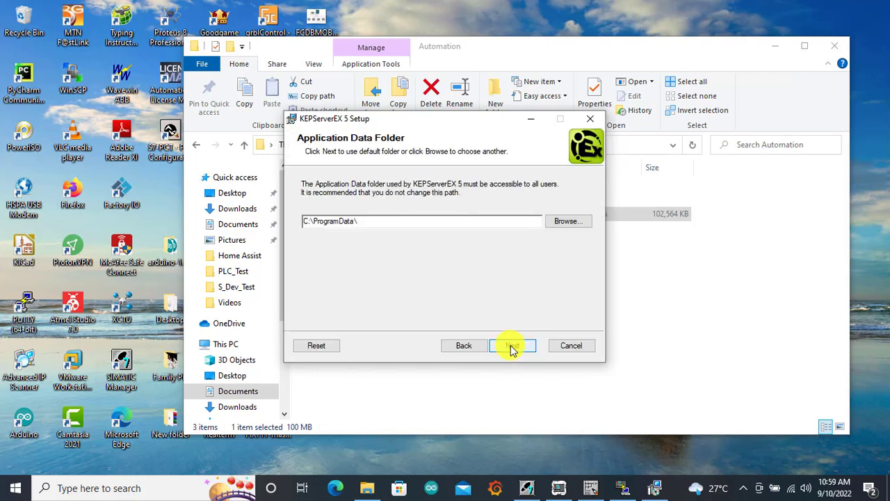
left_click(511, 348)
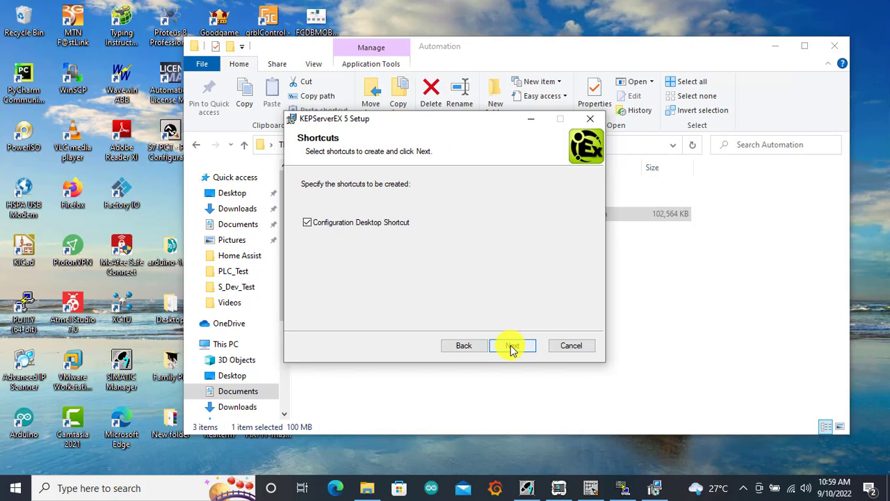
left_click(511, 348)
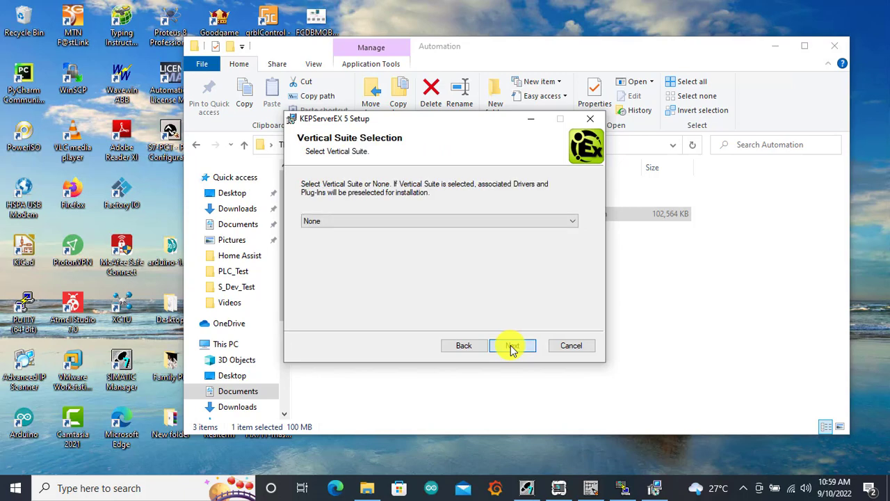
left_click(511, 348)
Set Communication Drivers, Native Client Interfaces and Hardware Key to be installed on the local hard drive
left_click(374, 200)
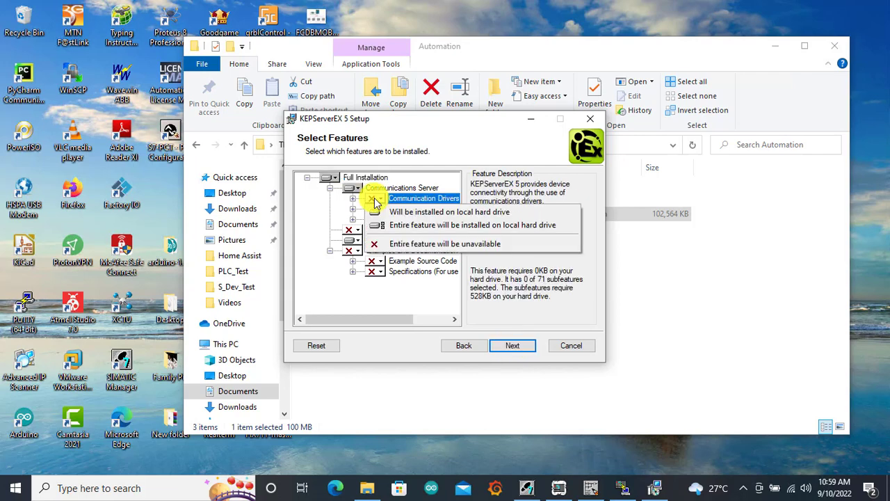
left_click(417, 212)
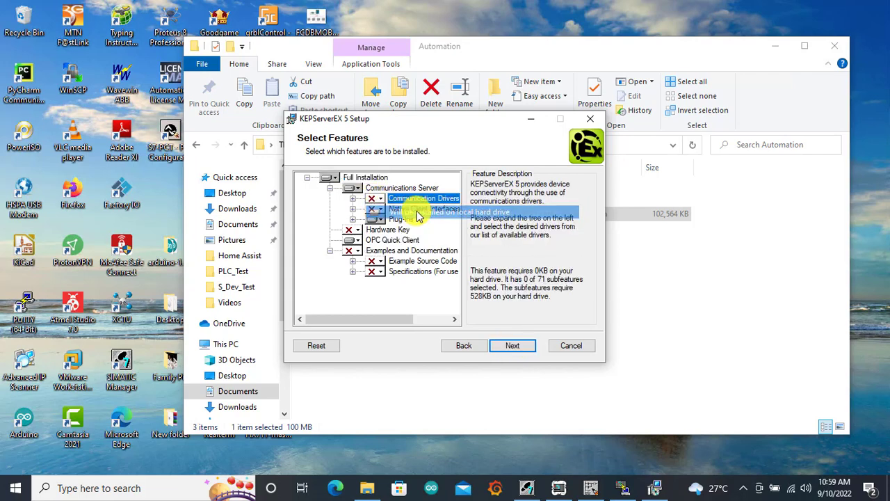
left_click(377, 210)
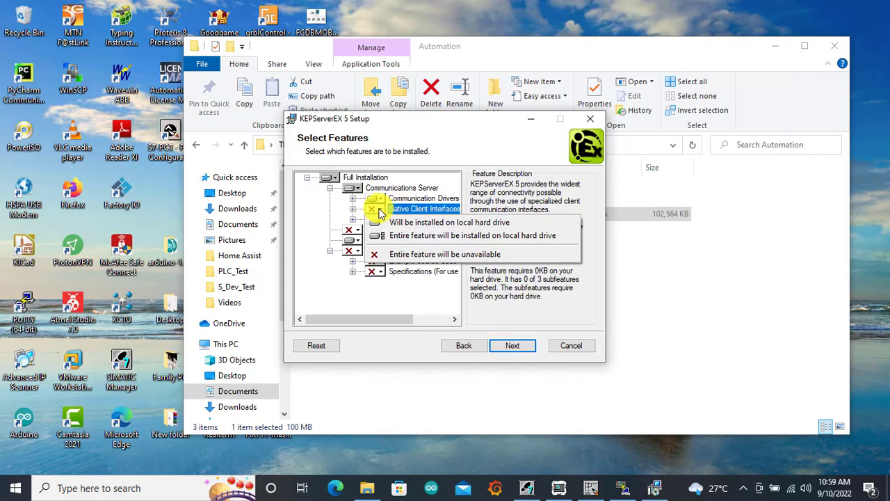
left_click(401, 224)
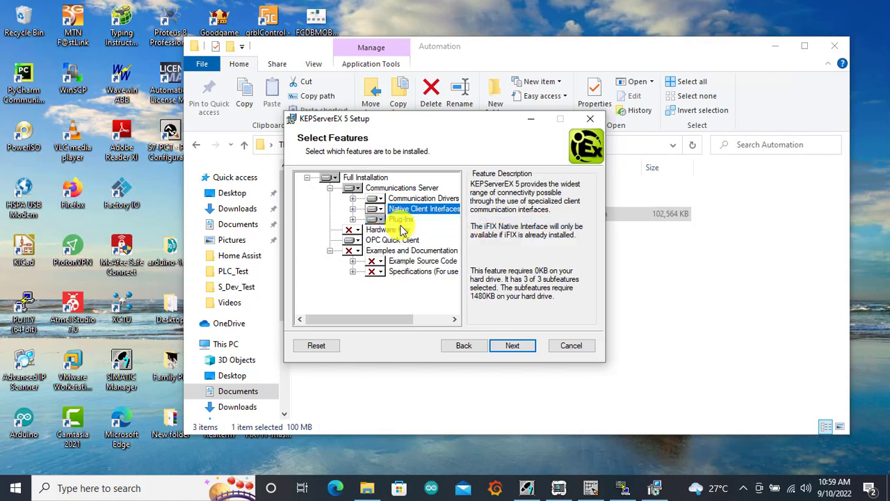
left_click(356, 230)
left_click(375, 246)
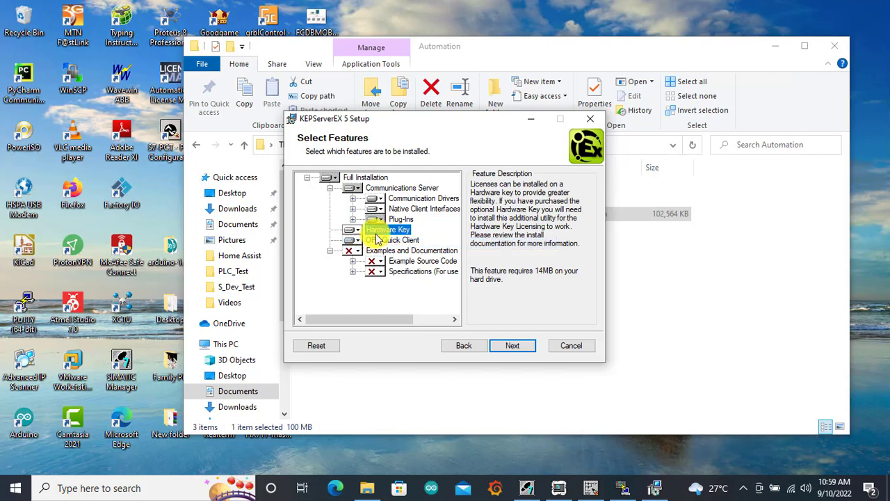
Accept the external dependencies and the default application settings, and start the KEPServerEX 5 installation
left_click(521, 348)
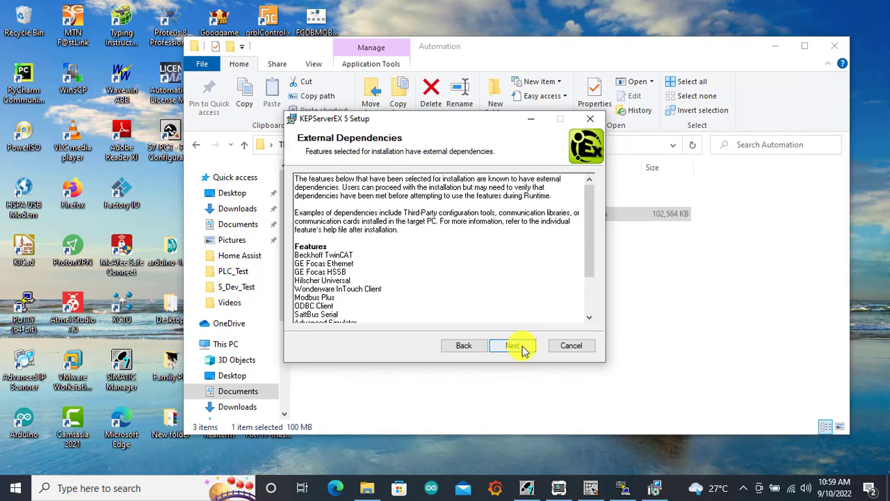
left_click(519, 345)
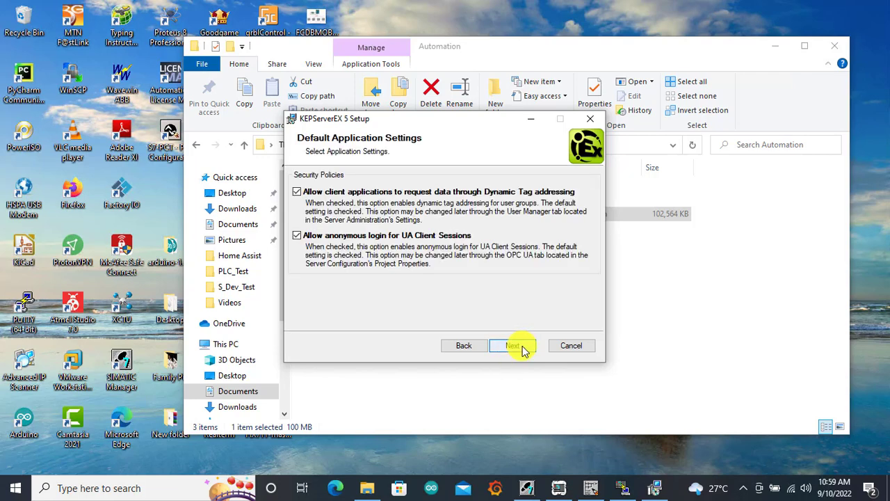
left_click(521, 348)
left_click(514, 345)
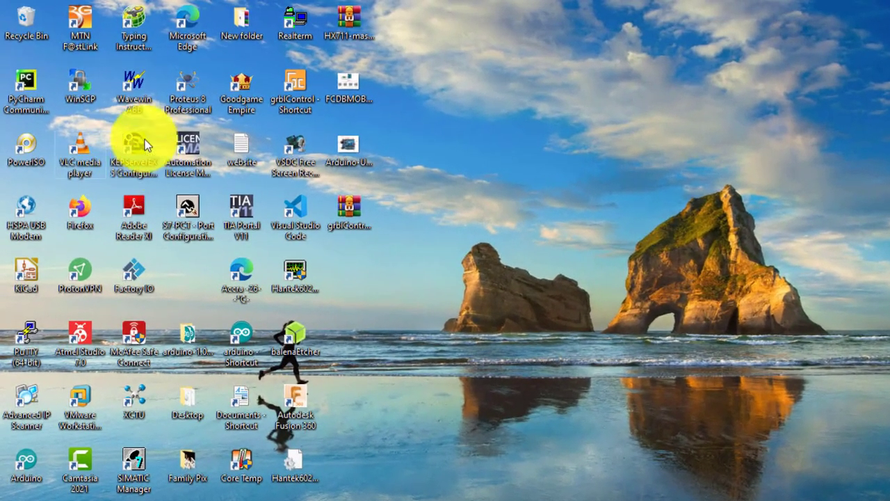
Start SIMATIC Manager and choose CPU315-2 PN/DP as the CPU in the new project wizard
left_click(126, 158)
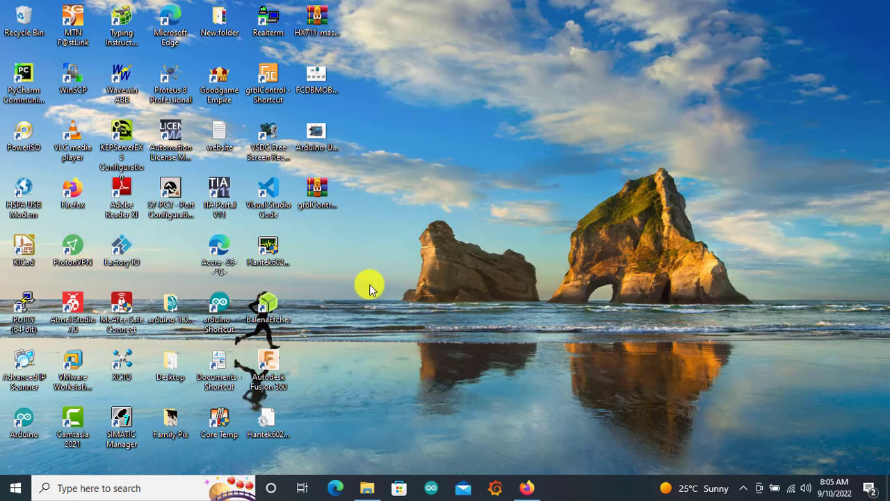
double_click(121, 421)
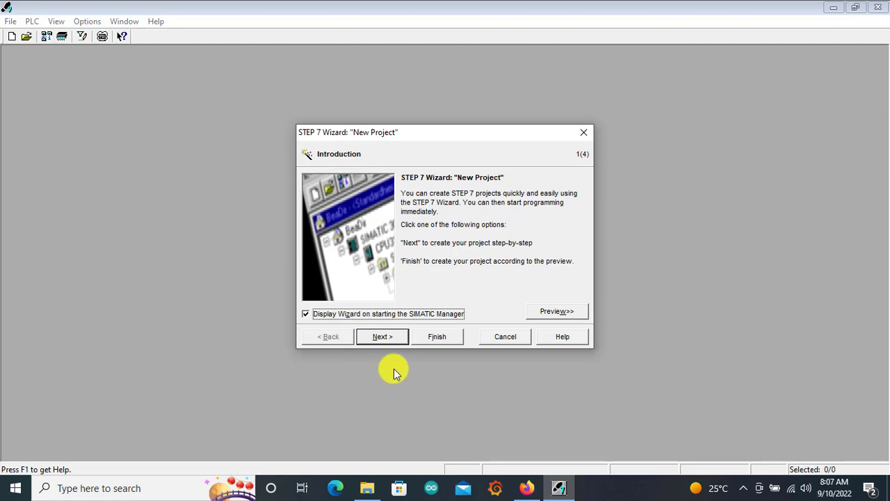
left_click(381, 336)
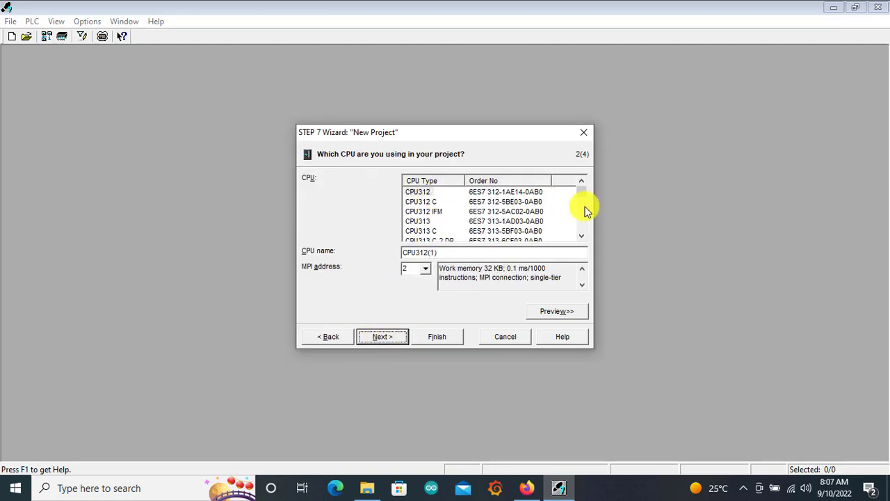
left_click_drag(582, 192, 584, 204)
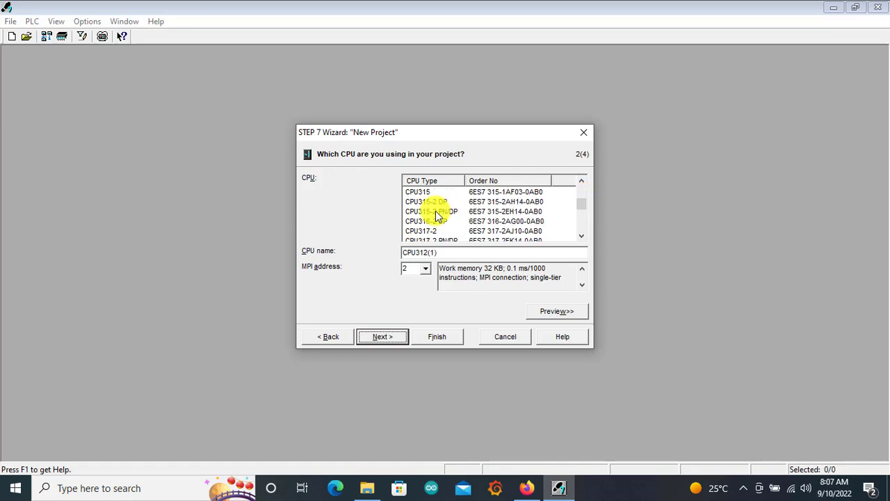
left_click(436, 211)
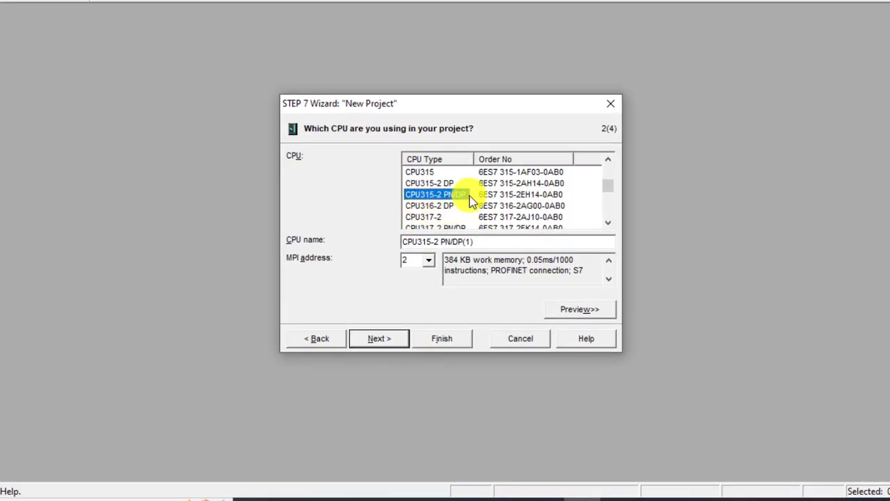
left_click(388, 339)
Set the block language to LAD, keeping block OB1, and create the project under the name Test_OPC
left_click(493, 276)
left_click(388, 338)
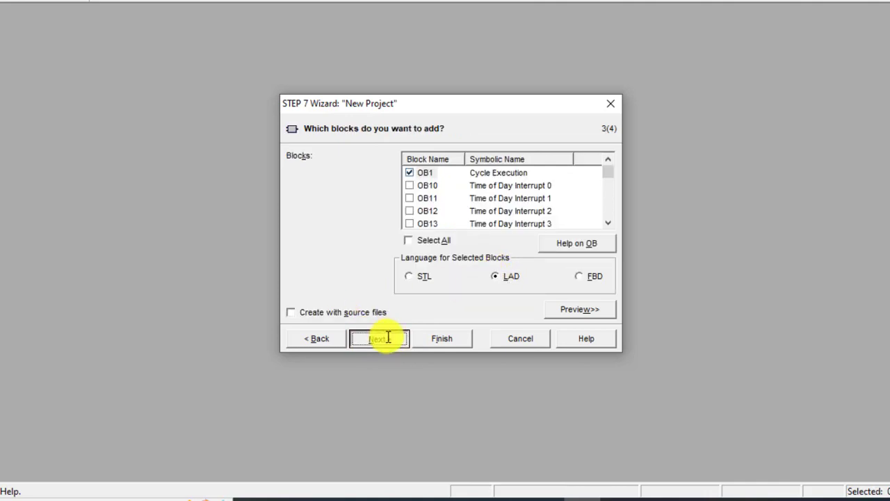
left_click_drag(445, 156, 285, 161)
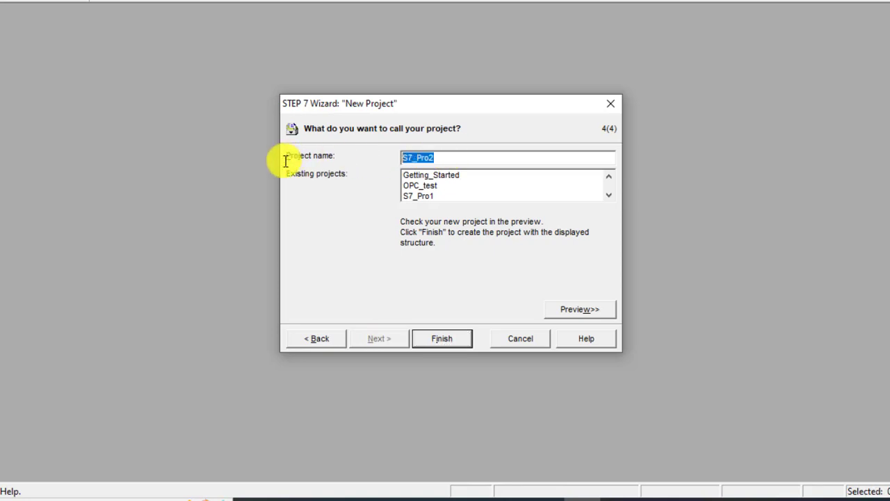
type("Test_OPC")
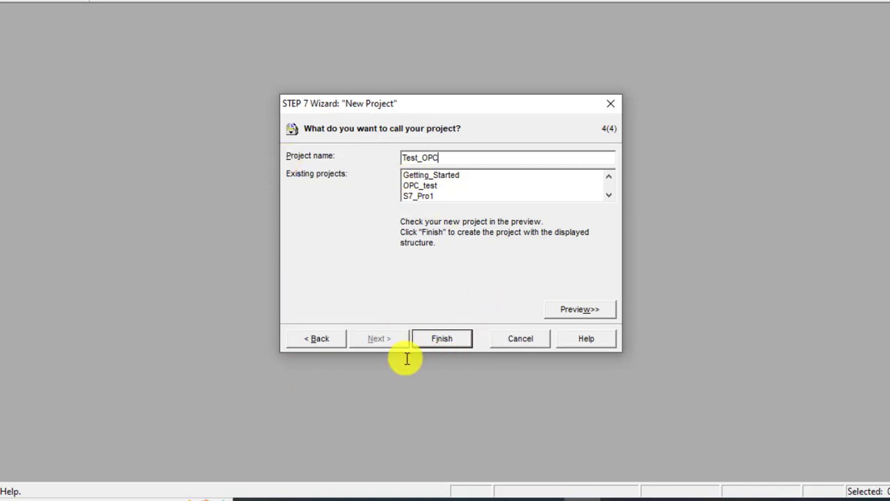
left_click(442, 339)
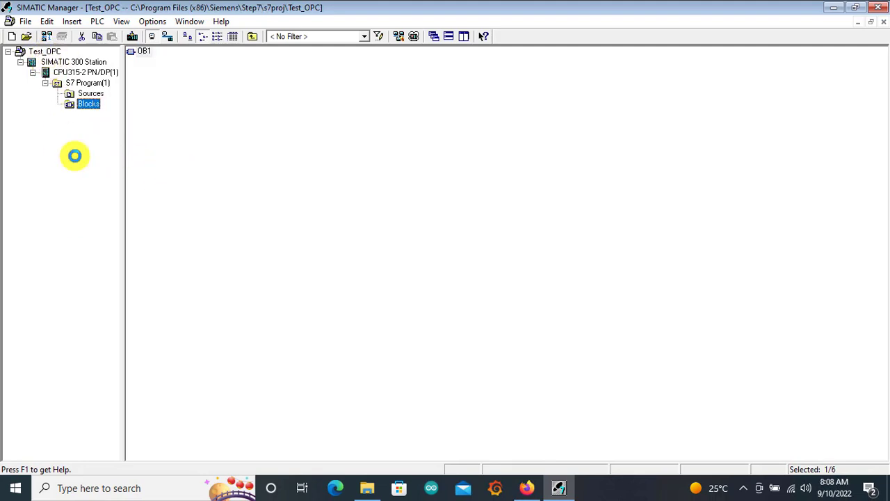
Examine the contents of the SIMATIC 300 Station and the Blocks folder in the Test_OPC project
left_click(91, 60)
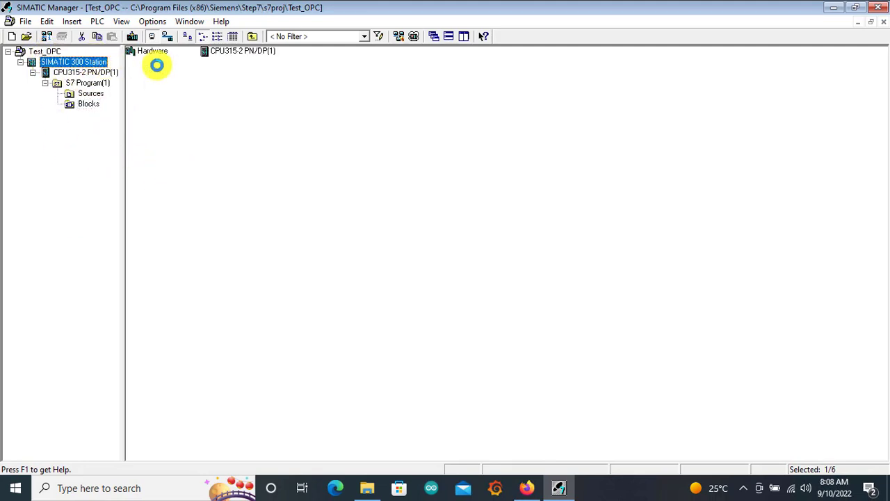
left_click(210, 115)
left_click(89, 104)
left_click(312, 171)
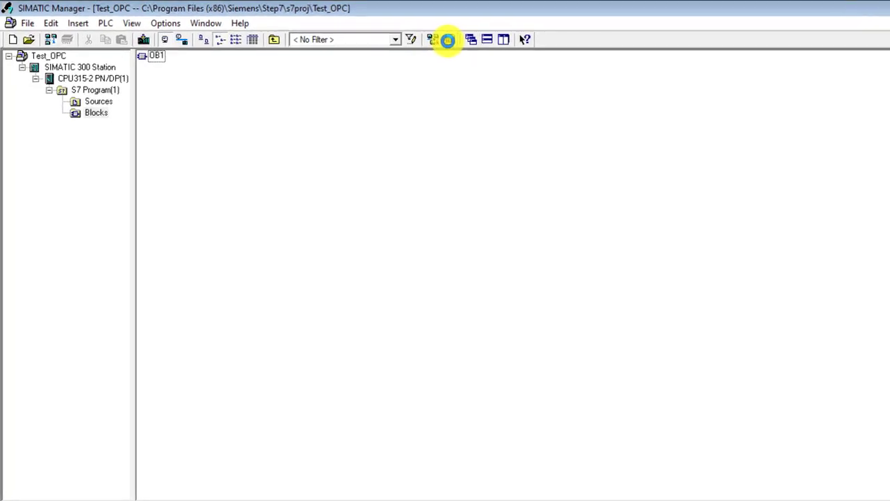
Start the S7-PLCSIM simulator from SIMATIC Manager and minimize its window
left_click(450, 40)
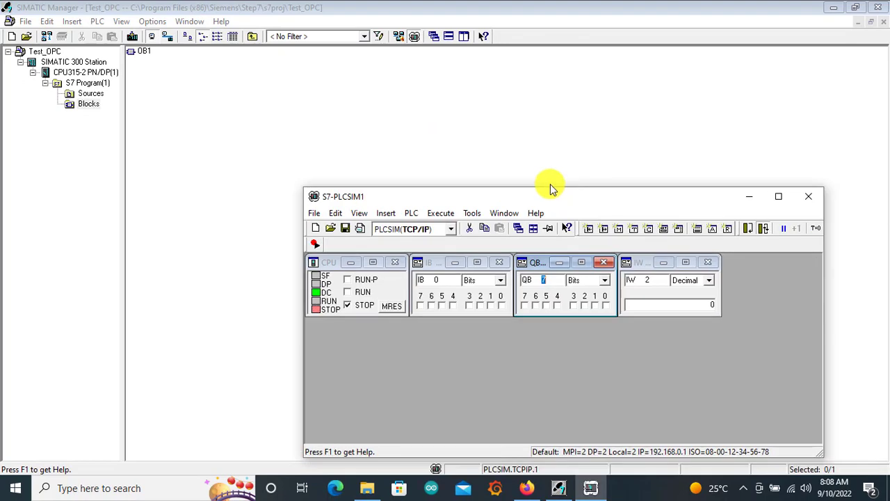
left_click_drag(550, 188, 534, 162)
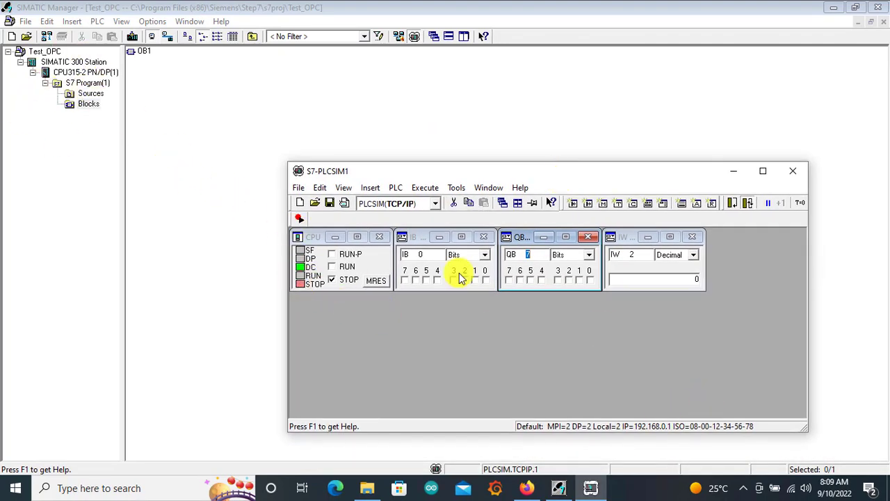
left_click(732, 172)
Download the SIMATIC 300 Station to the simulated PLC, replacing its system data with the offline data, and check the simulator window
left_click(44, 52)
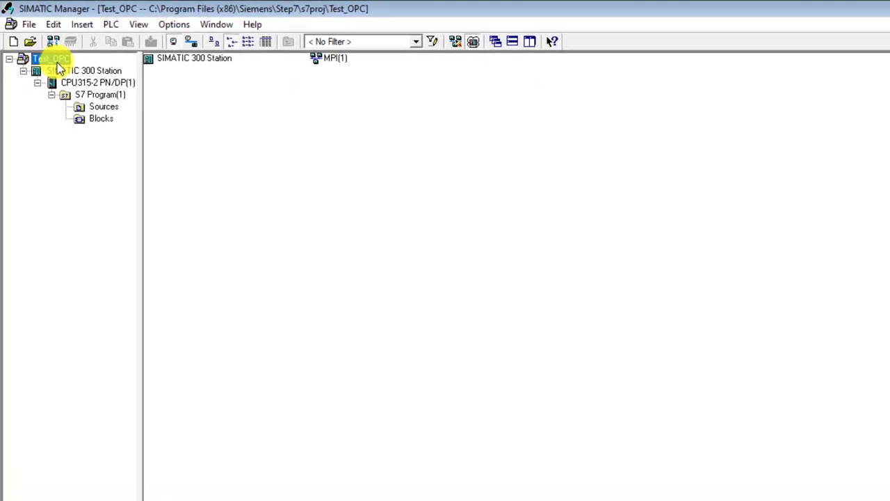
left_click(82, 72)
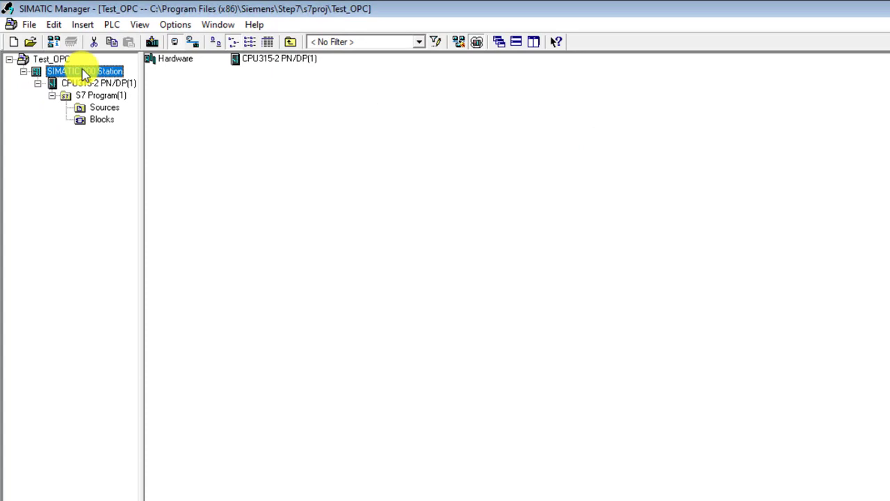
right_click(91, 74)
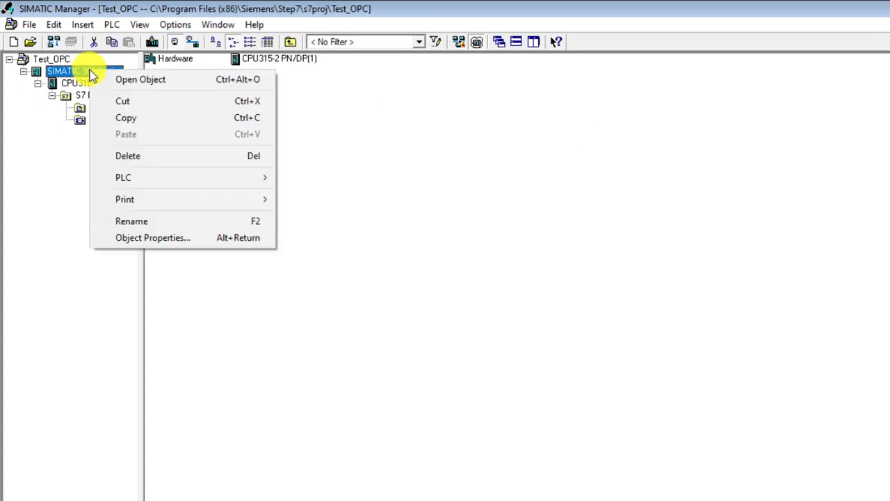
mouse_move(214, 185)
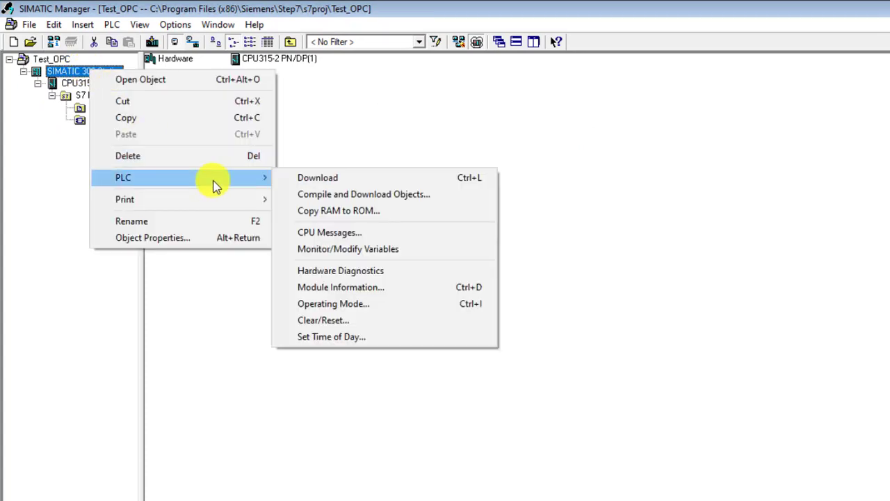
left_click(327, 181)
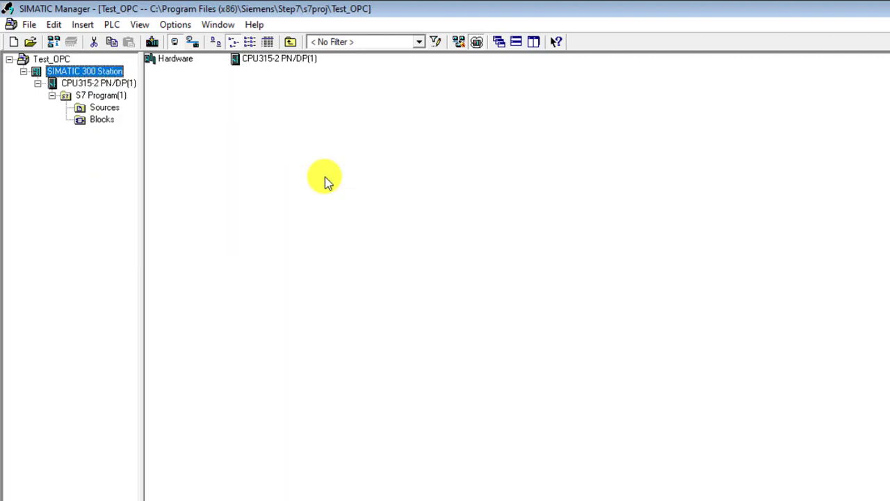
left_click(402, 301)
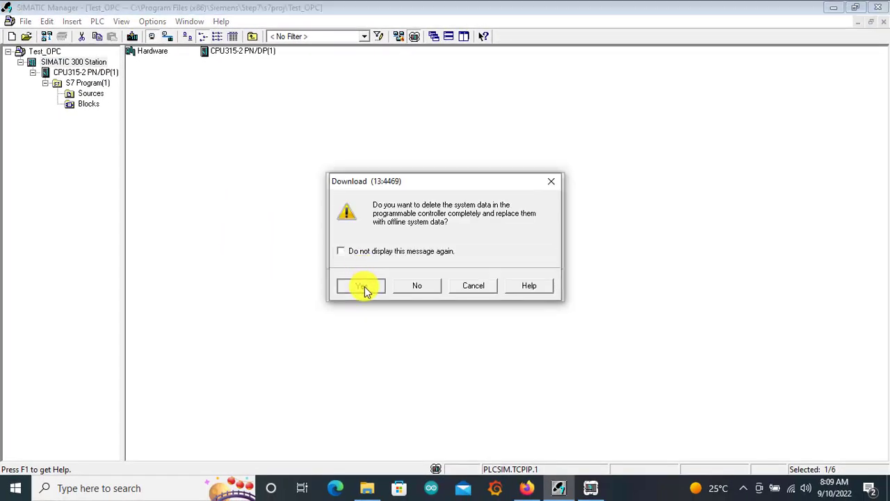
left_click(363, 285)
left_click(363, 285)
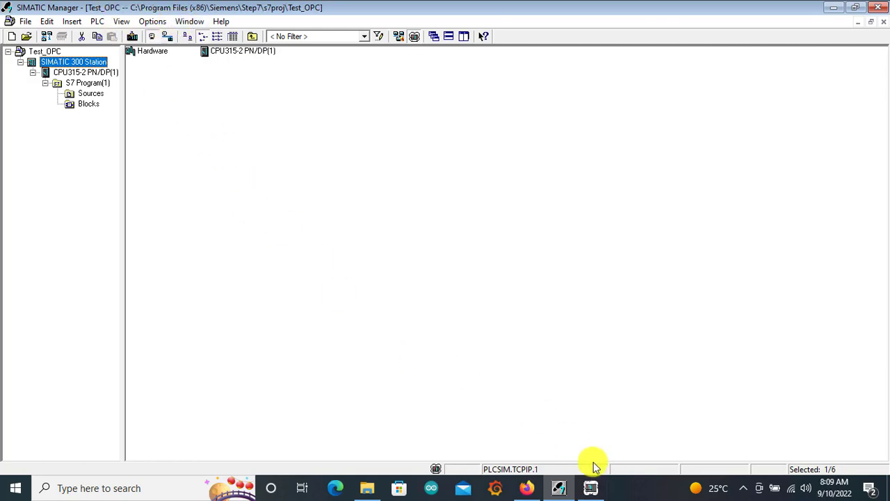
left_click(591, 488)
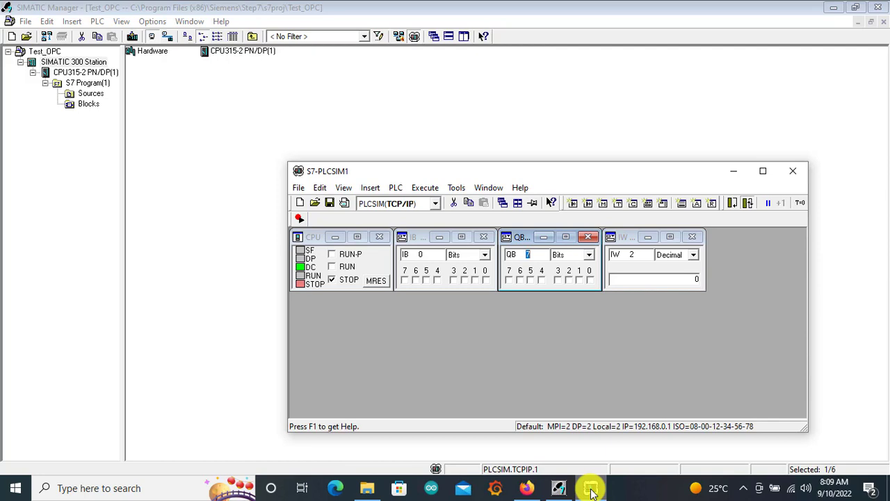
left_click(590, 489)
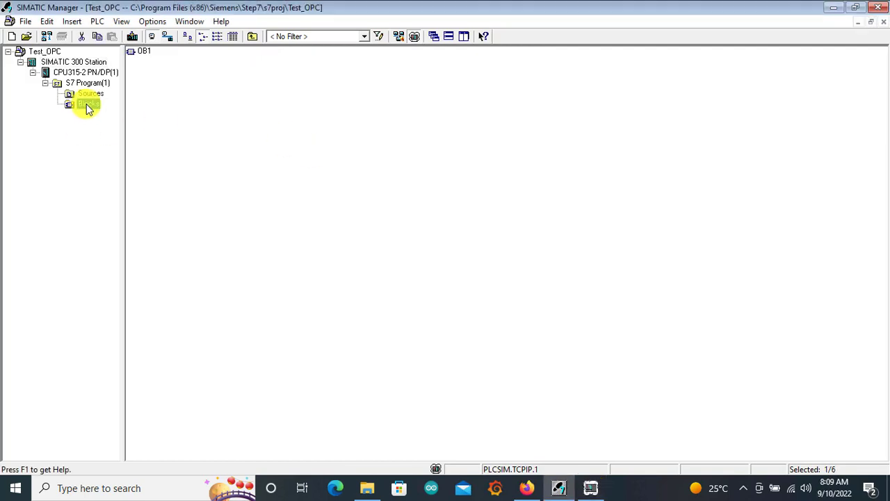
Open block OB1 and insert a normally open contact addressed I0.0 in Network 1
left_click(146, 51)
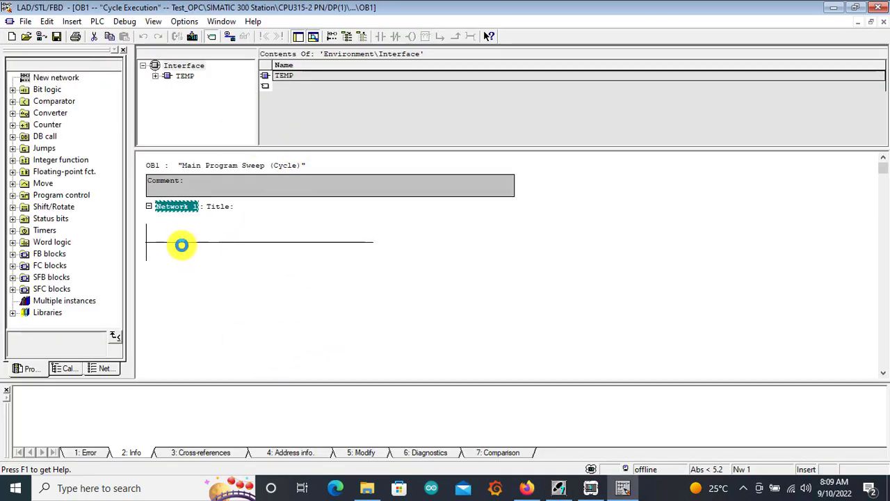
left_click(181, 244)
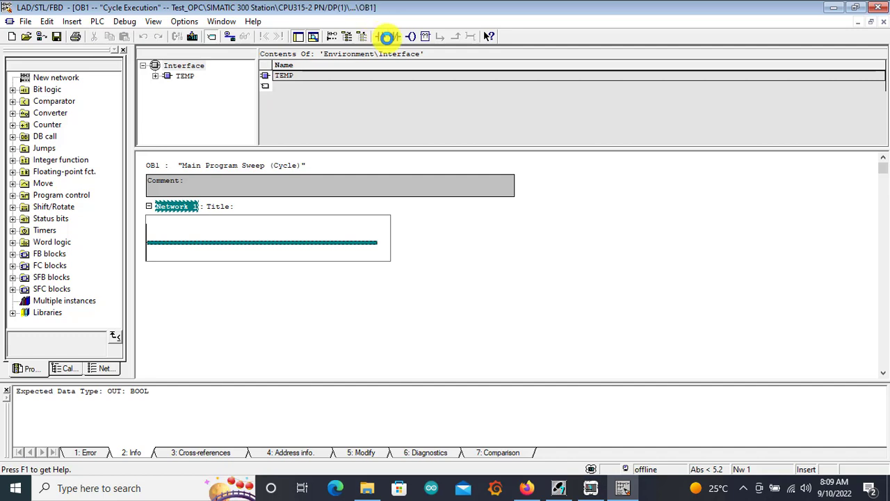
left_click(380, 36)
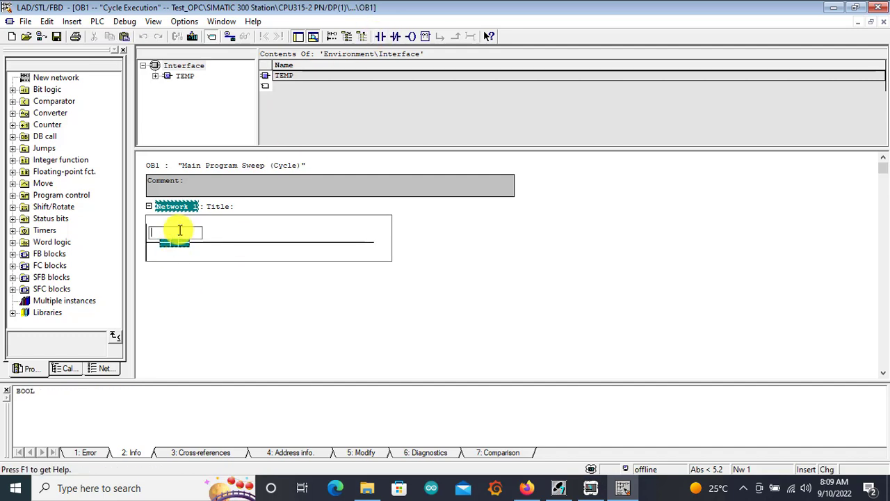
type("I")
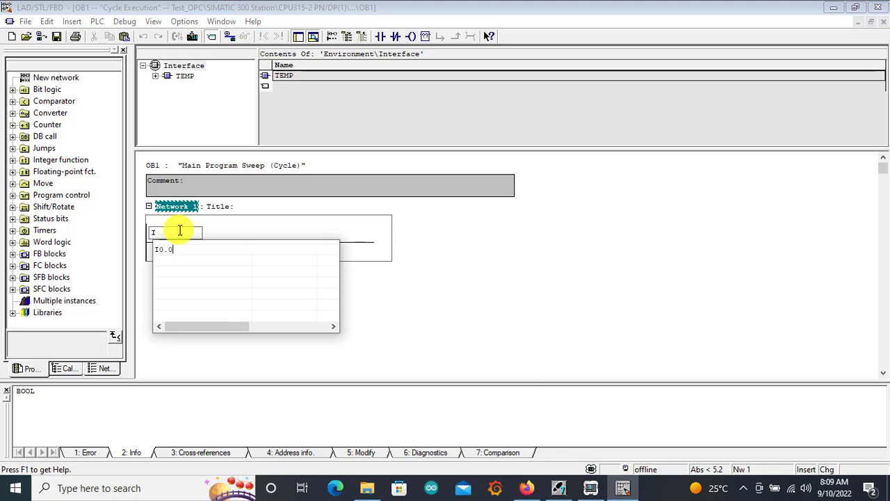
type("0.0")
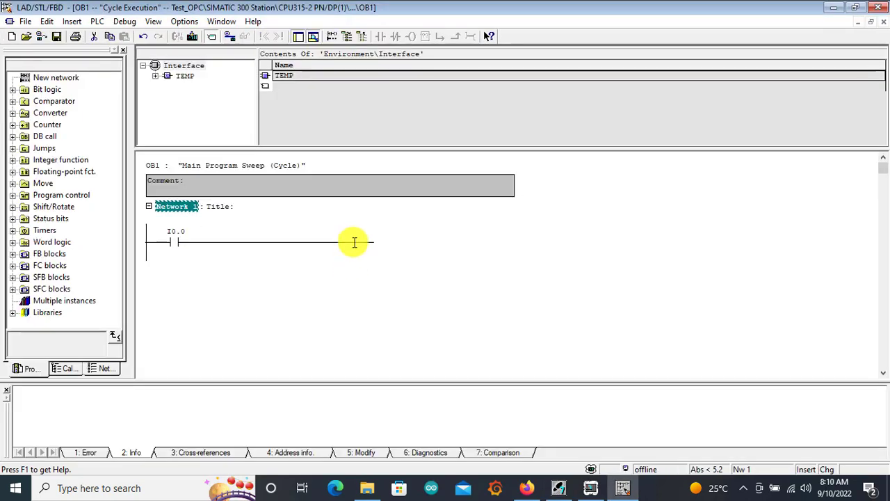
Add an output coil addressed M0.0 at the end of the Network 1 rung
left_click(354, 241)
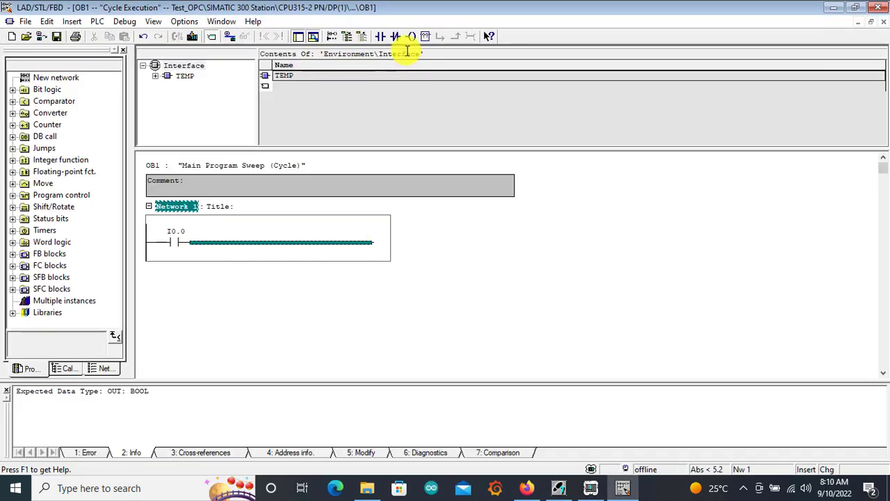
left_click(410, 35)
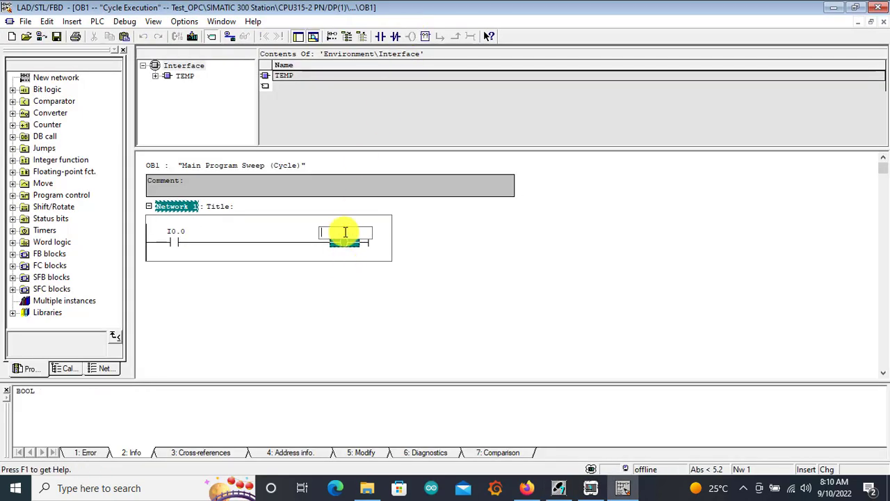
type("m")
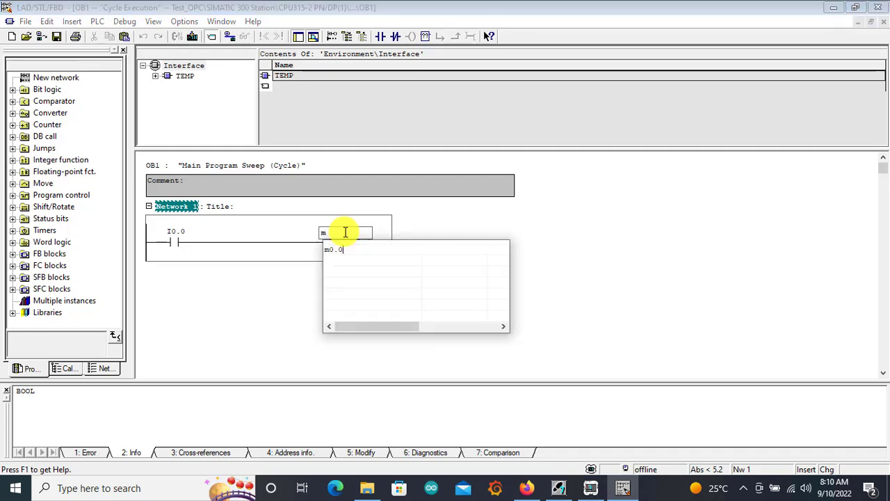
type("0.0")
key("Return")
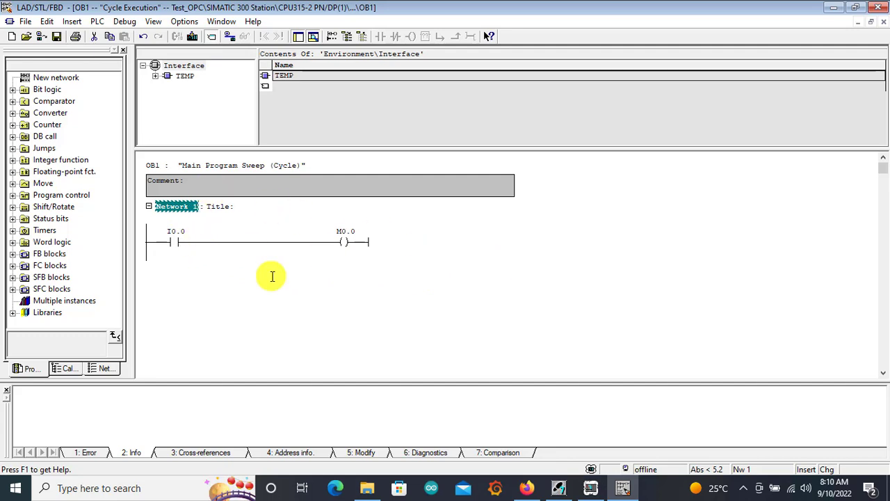
Insert Network 2 below Network 1 and place a MOVE box on its rung
key("ctrl+r")
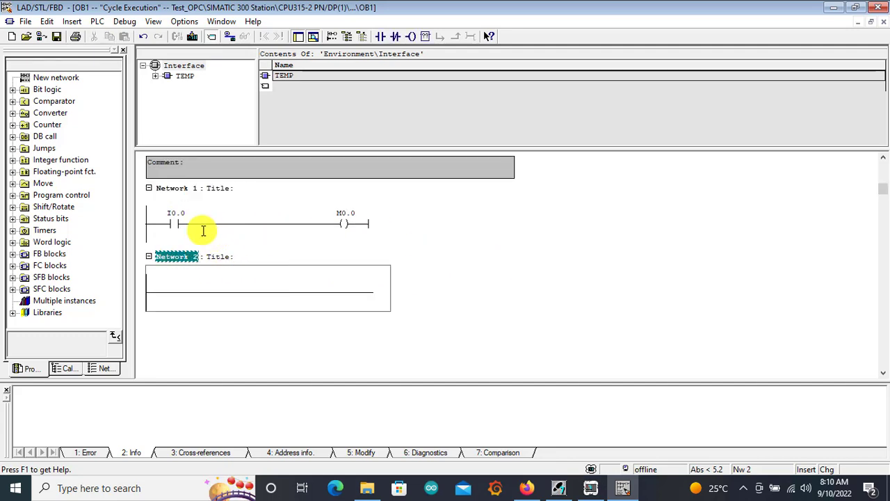
left_click(210, 287)
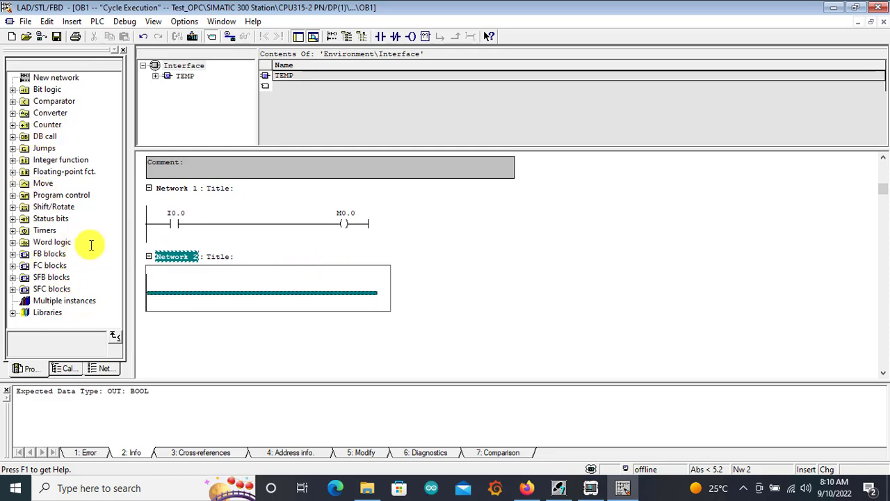
double_click(43, 184)
left_click_drag(54, 195, 255, 295)
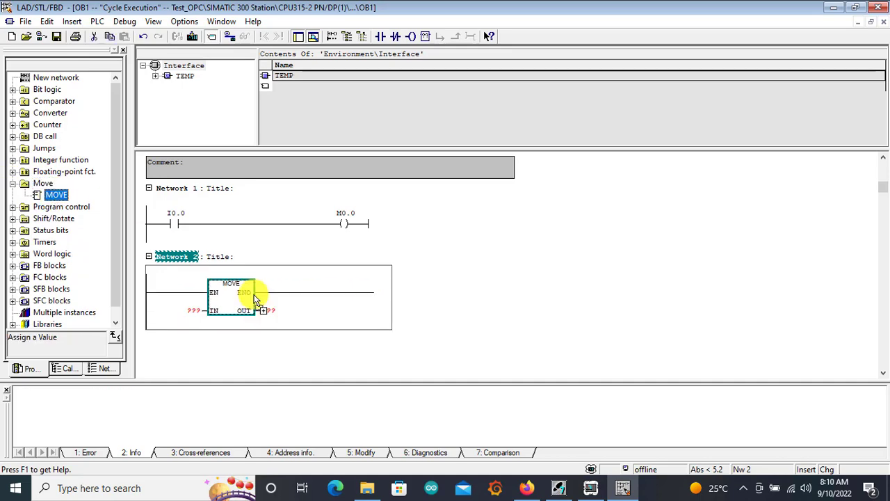
Assign IW2 to the MOVE box's input and MW4 to its output
left_click(195, 312)
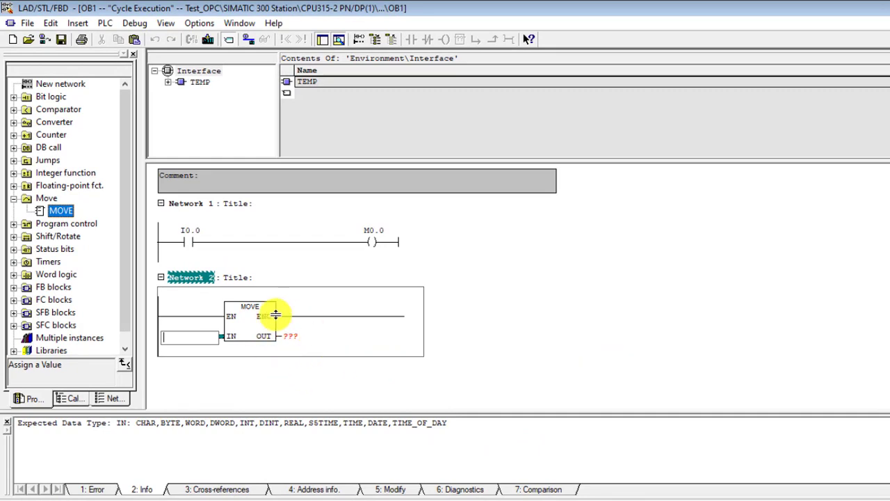
type("i")
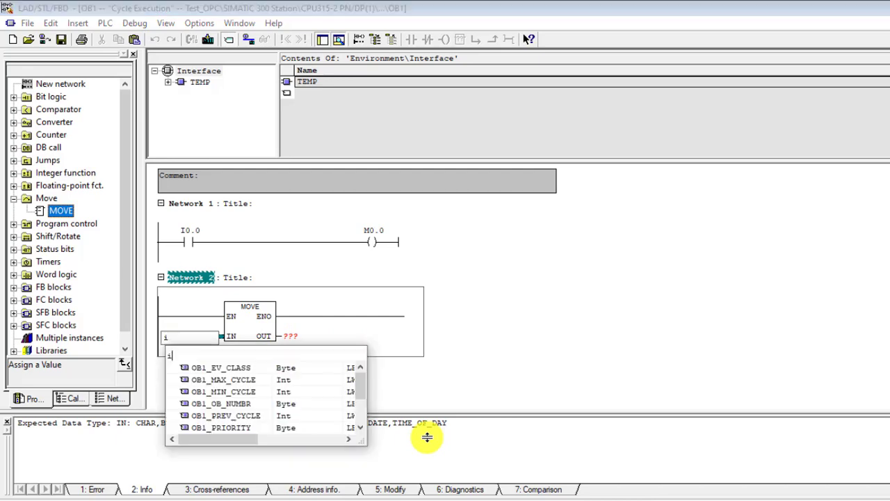
type("w2")
key("Return")
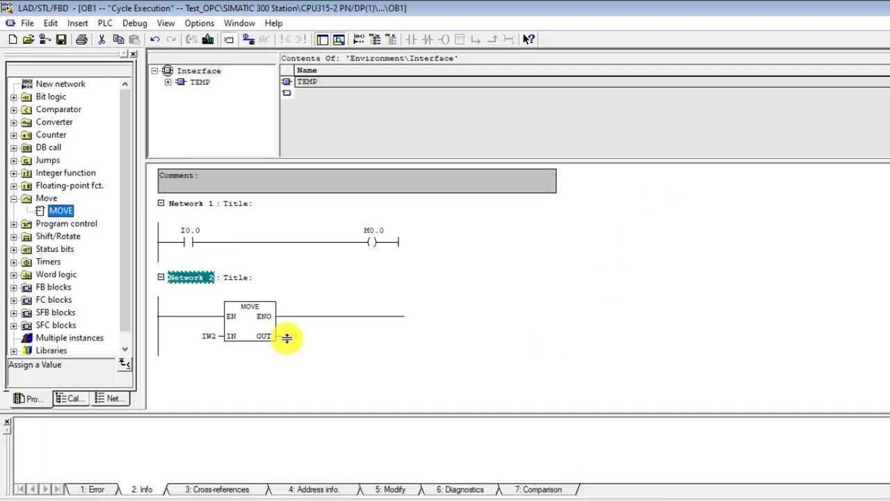
left_click(287, 338)
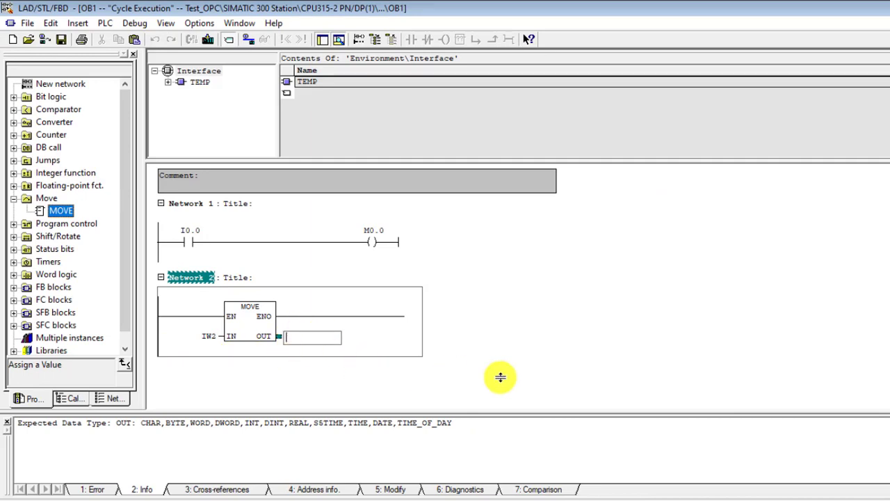
type("m")
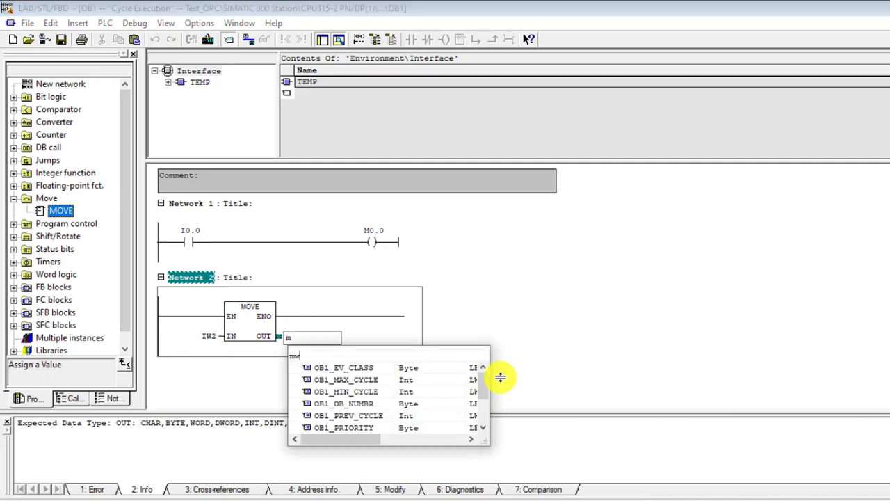
key("Return")
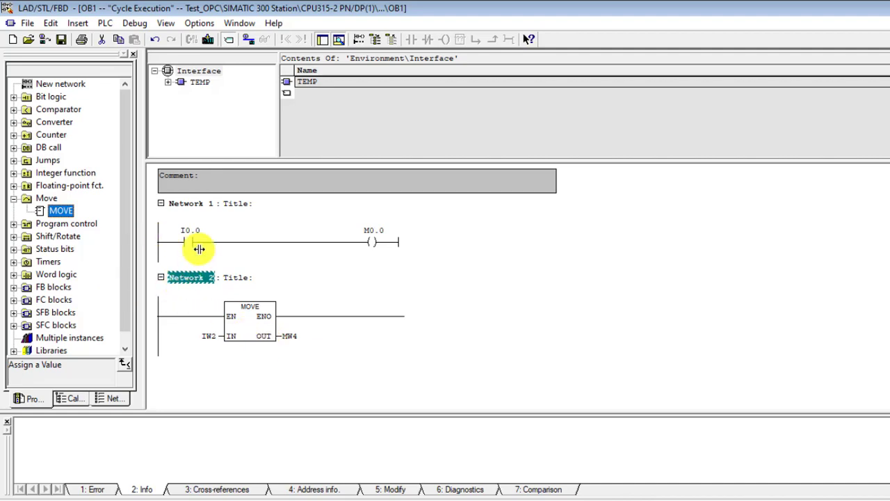
Insert Network 3 and place two normally open contacts in series on its rung
key("ctrl+r")
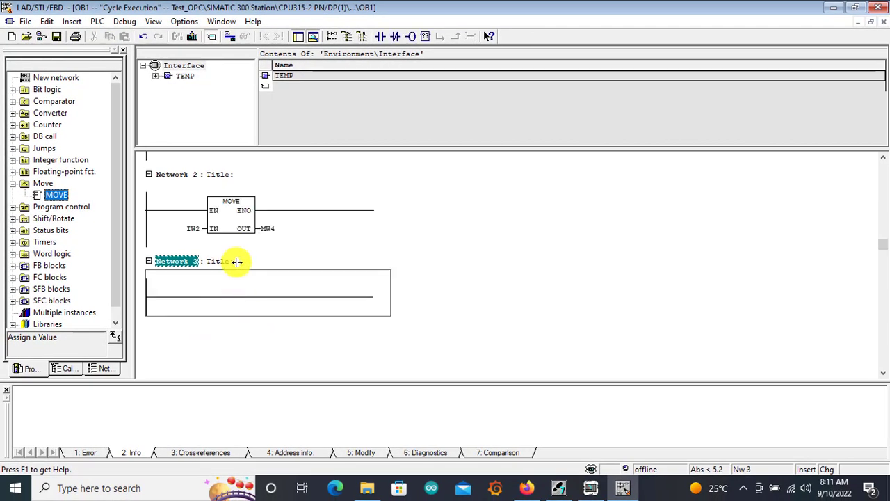
left_click(234, 261)
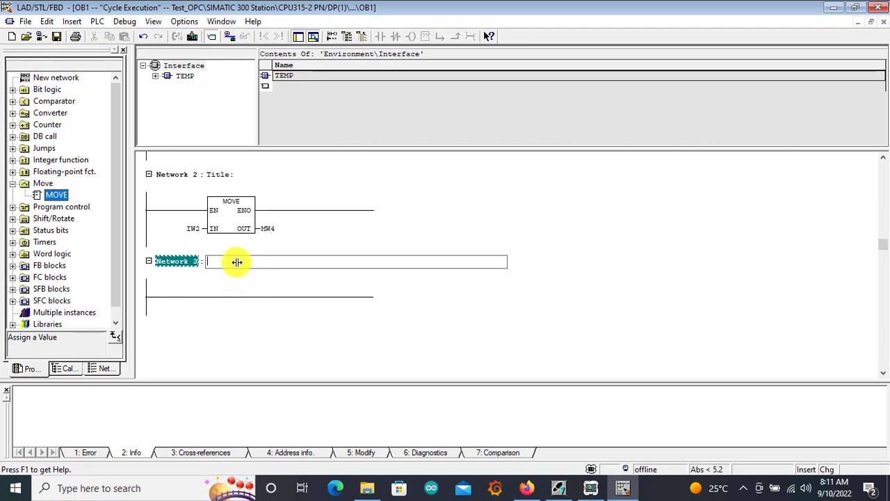
left_click(179, 297)
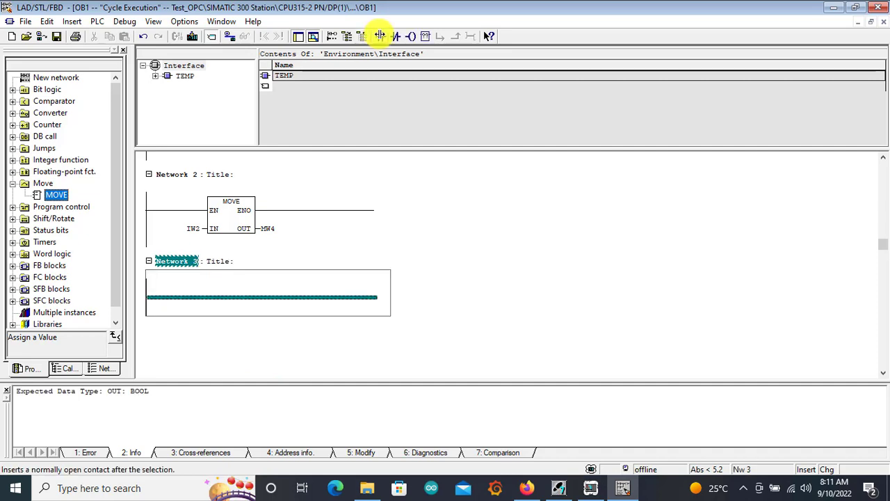
left_click(379, 35)
left_click(244, 296)
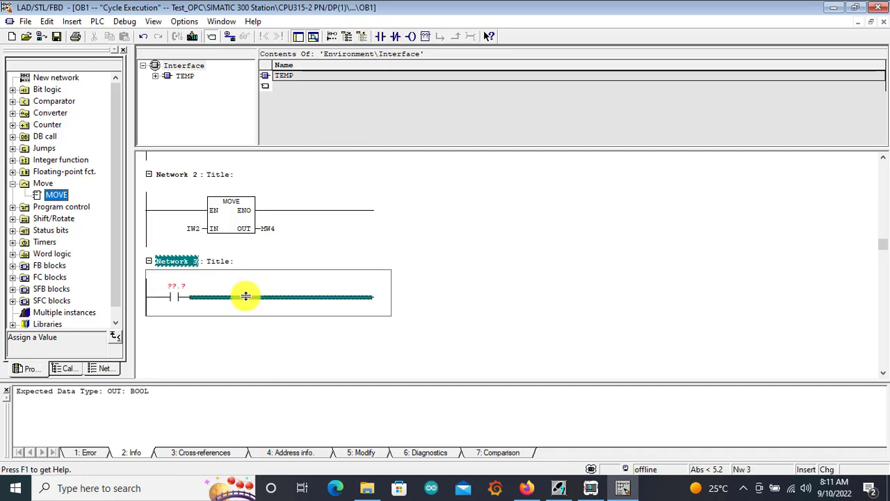
left_click(382, 35)
Add a parallel branch with a normally open contact around the first contact in Network 3 and close it onto the main rung
left_click(146, 312)
left_click(439, 36)
left_click(379, 35)
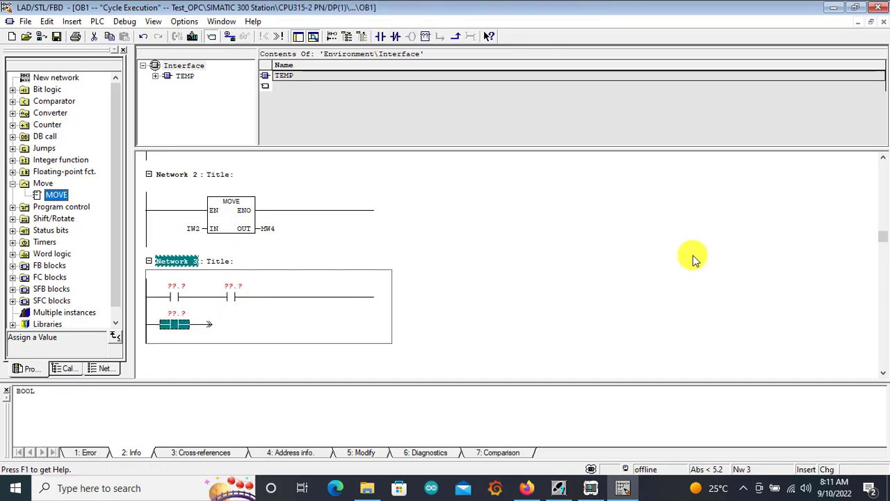
left_click(207, 324)
left_click(455, 35)
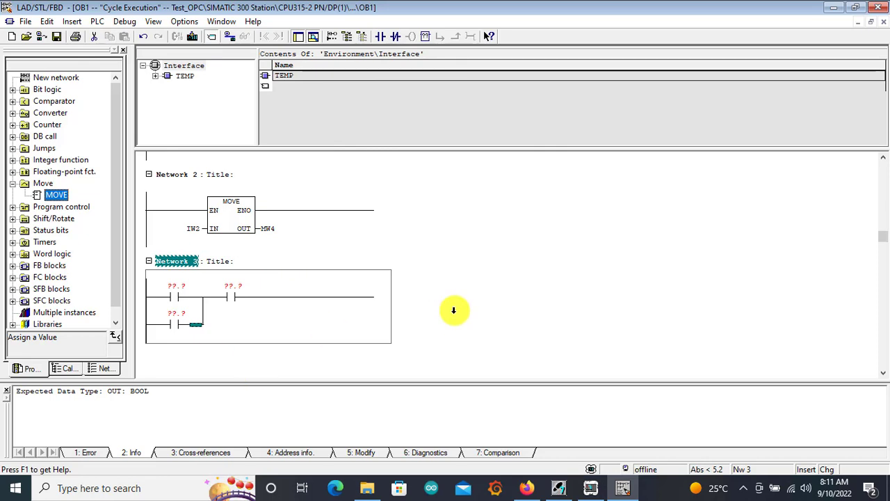
Assign M0.1 and M0.2 to the two series contacts on Network 3's main rung
left_click(173, 283)
left_click(554, 294)
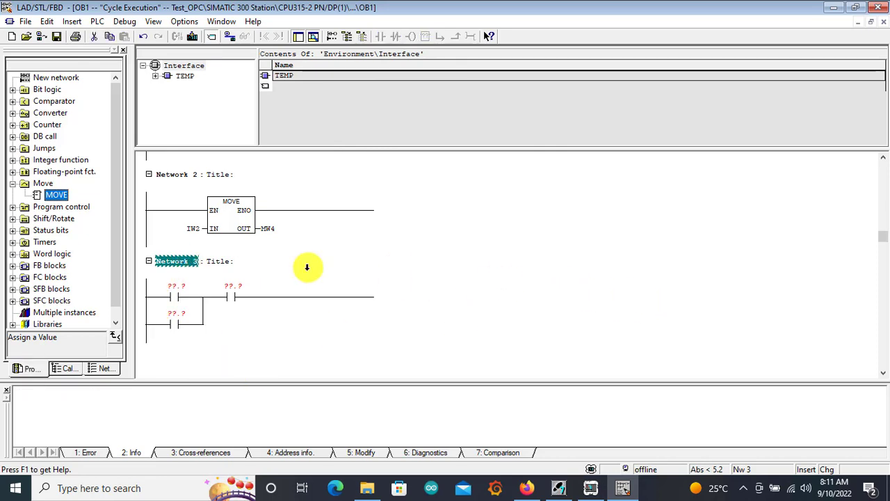
left_click(175, 286)
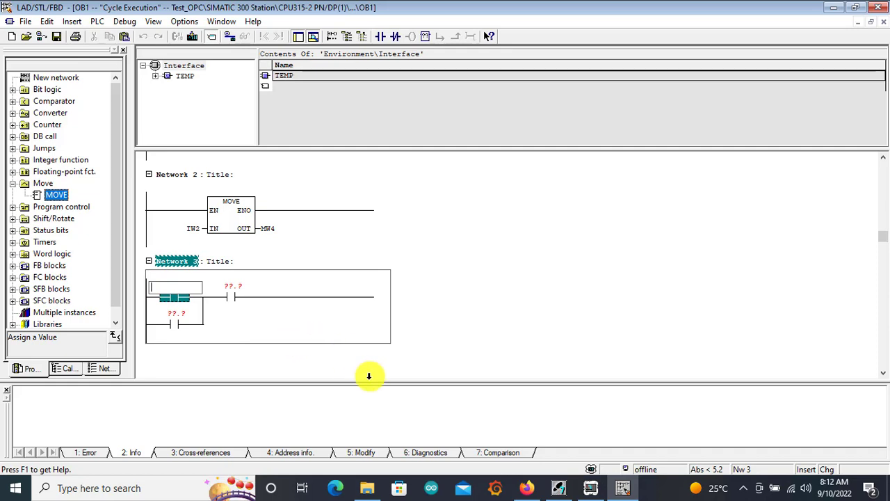
type("m")
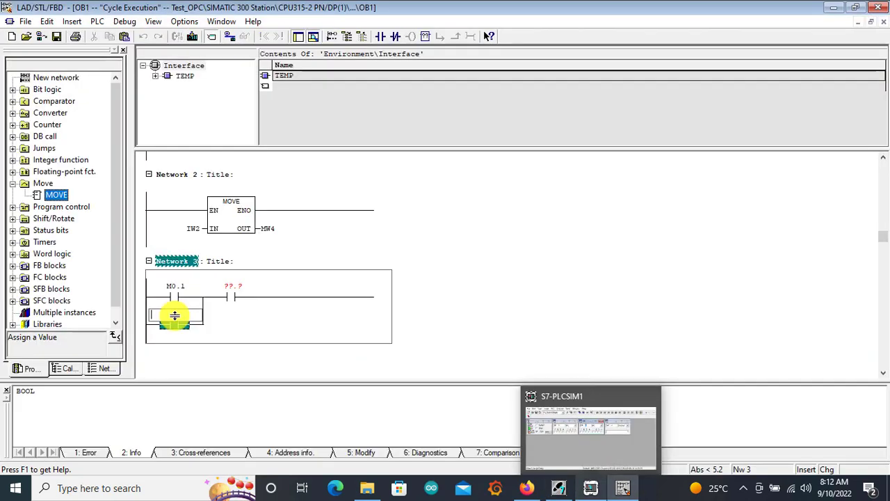
left_click(236, 286)
type("m0.2")
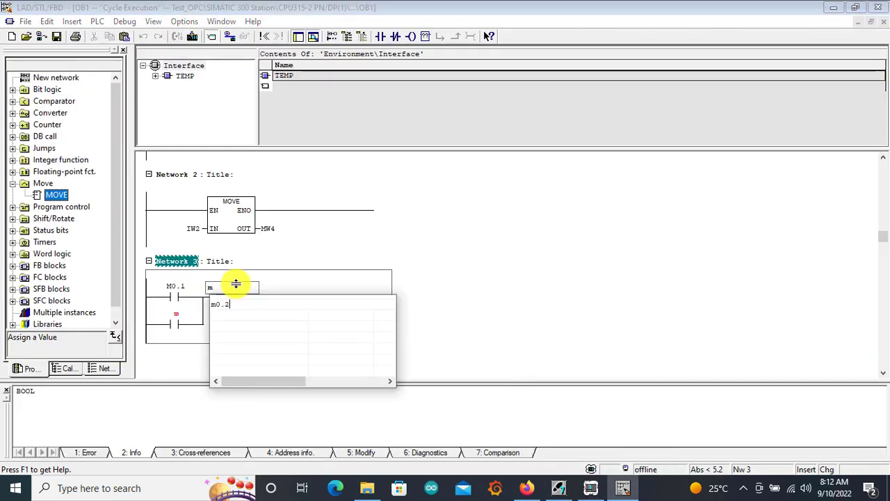
key("Return")
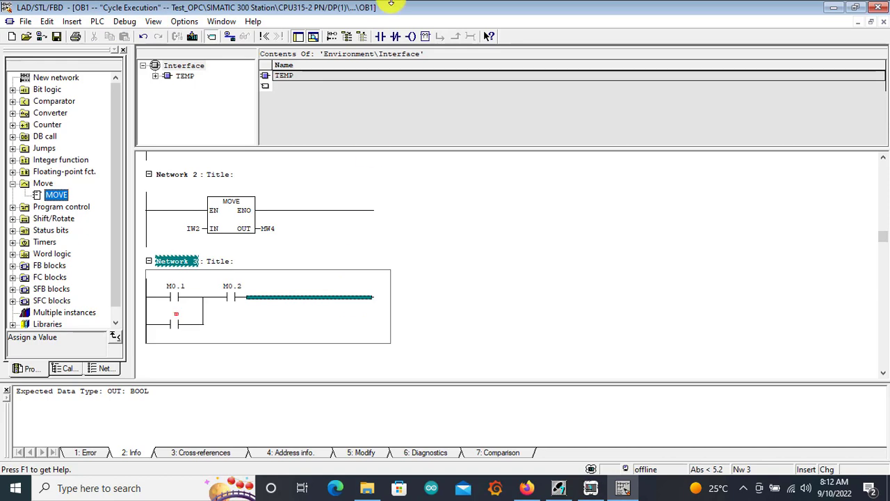
Place an output coil at the end of Network 3's main rung and assign it address Q4.0
left_click(410, 35)
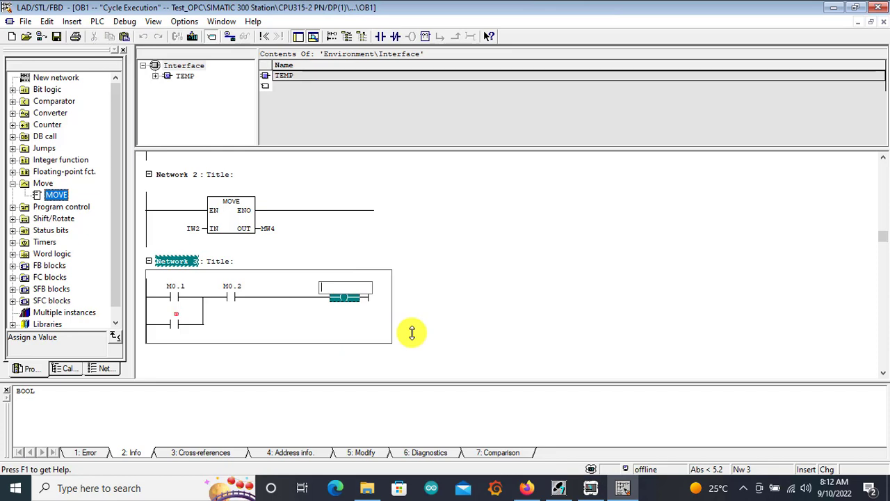
type("q")
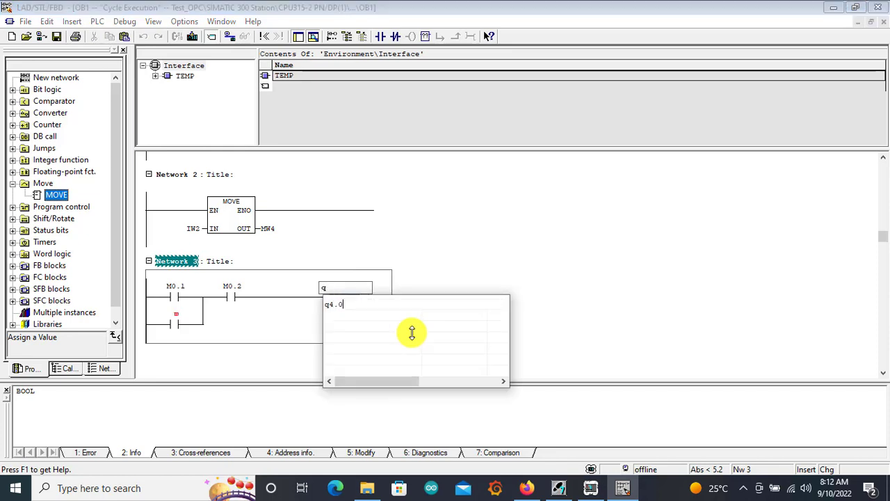
type("4.0")
key("Return")
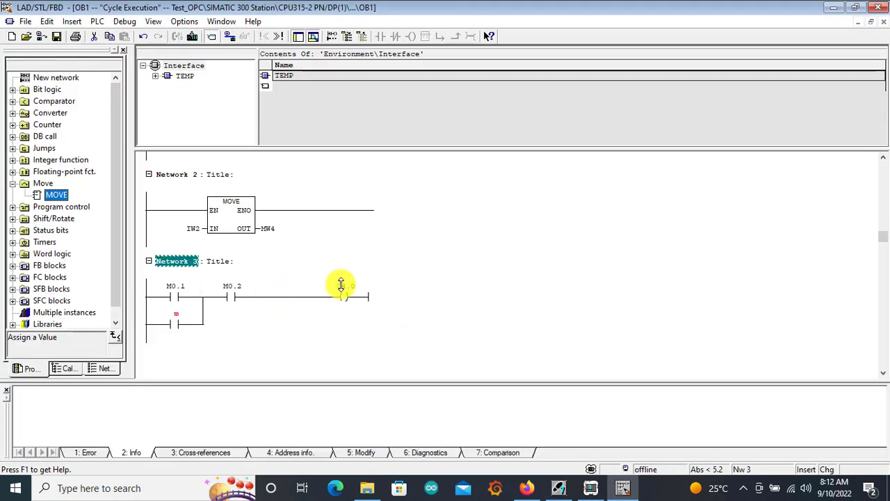
Assign the coil's address Q4.0 to the parallel branch contact in Network 3
left_click(344, 286)
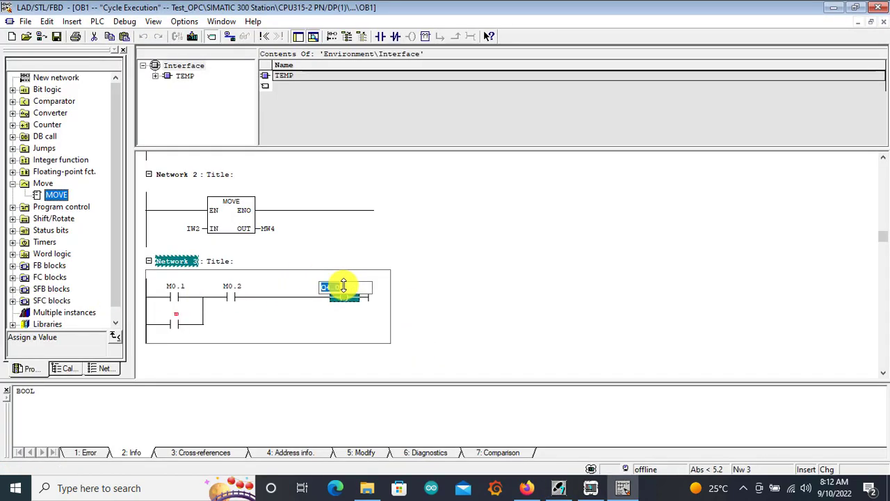
left_click(178, 313)
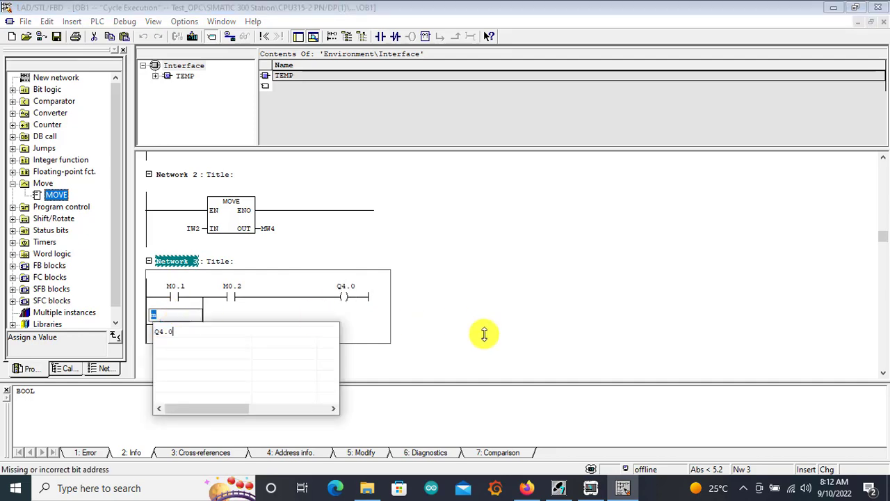
key("Return")
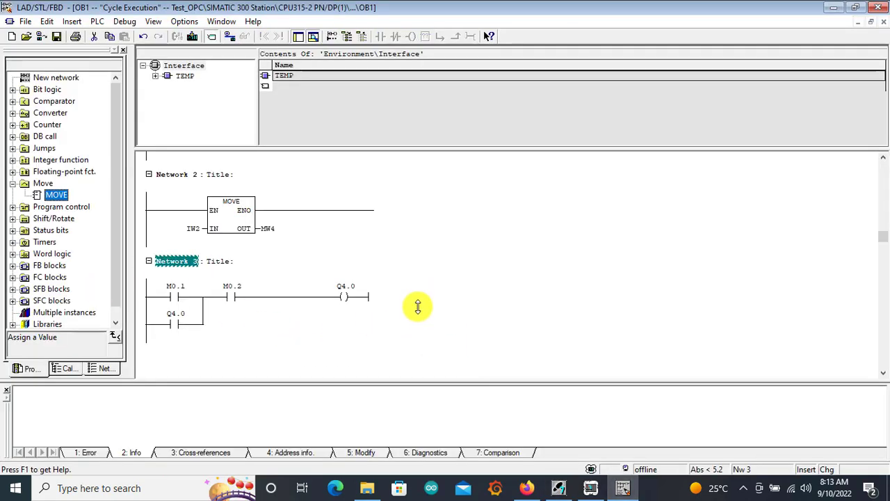
left_click(223, 313)
left_click(173, 288)
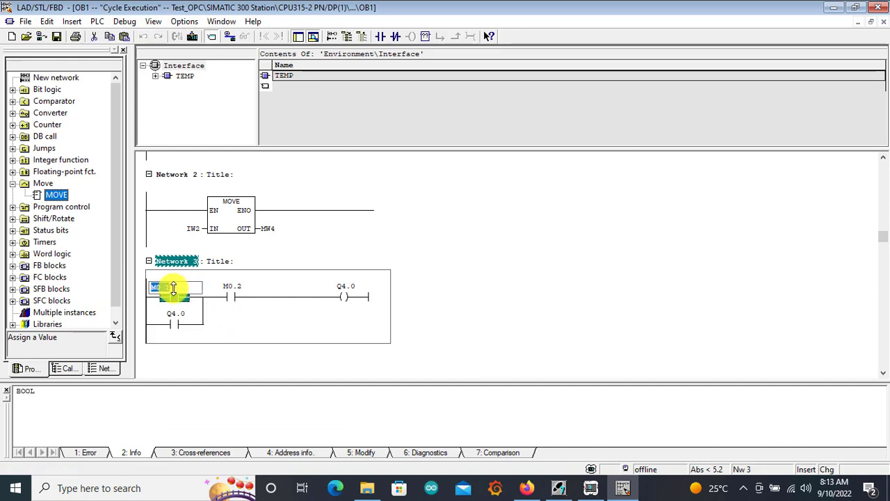
left_click(238, 285)
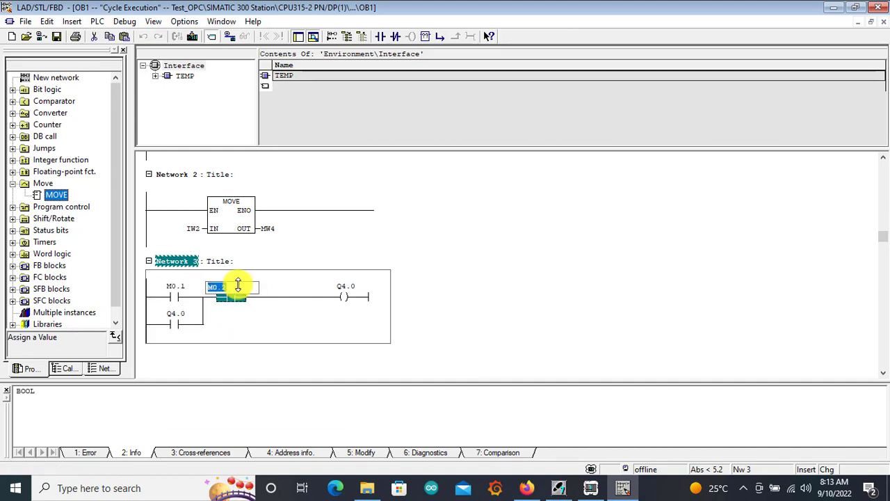
left_click(431, 299)
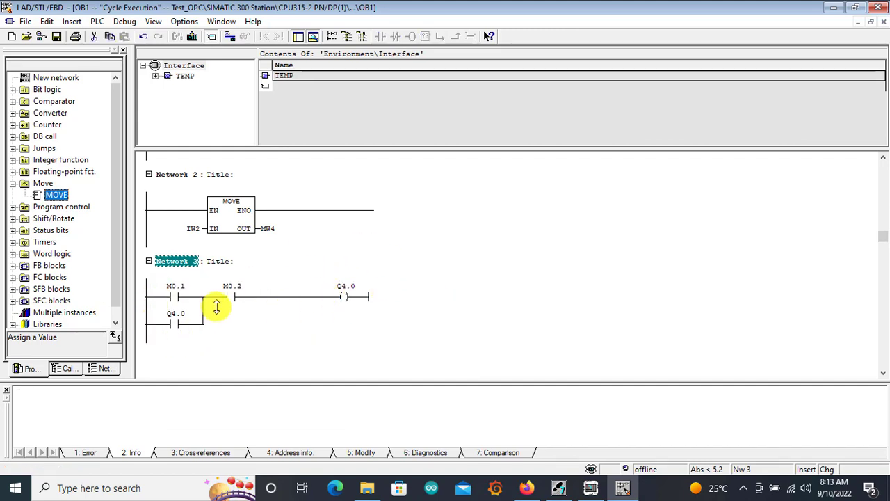
Save OB1 and download it to the simulated PLC, overwriting the existing block
scroll(404, 252, "up", 3)
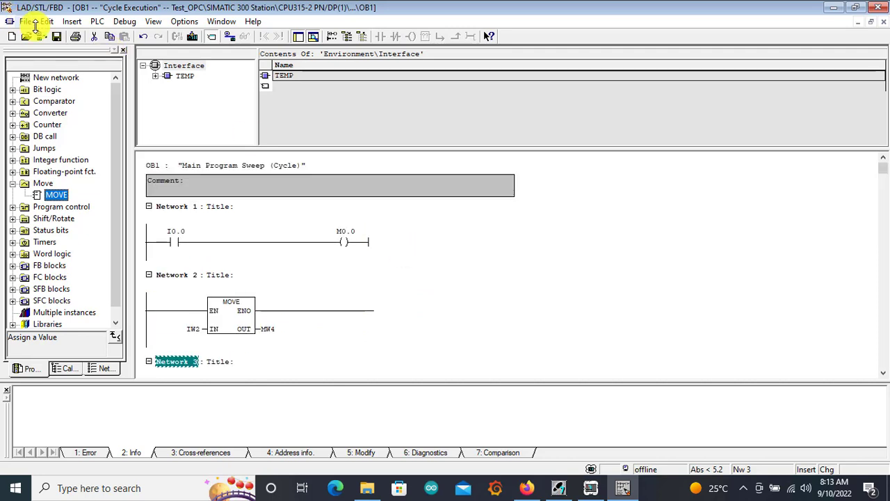
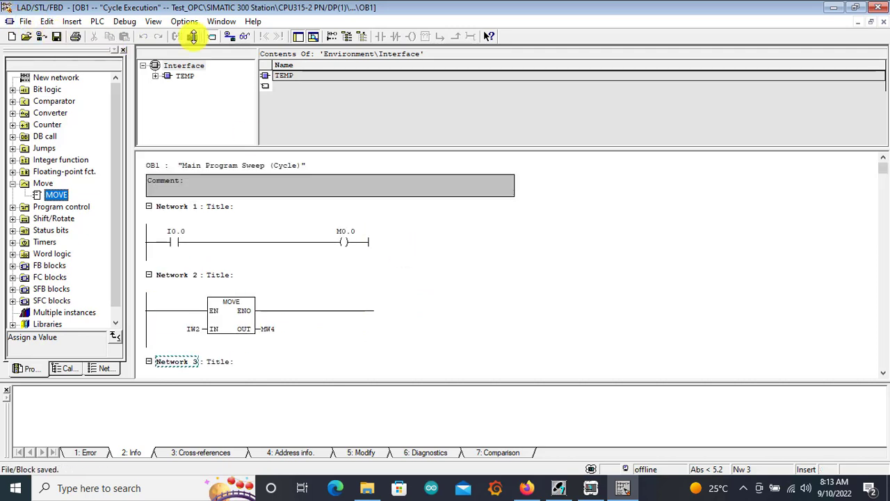
left_click(193, 36)
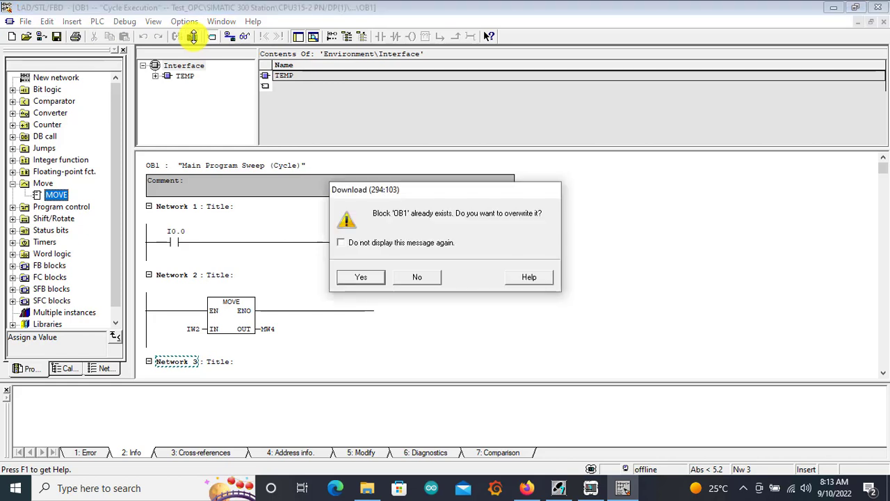
left_click(364, 276)
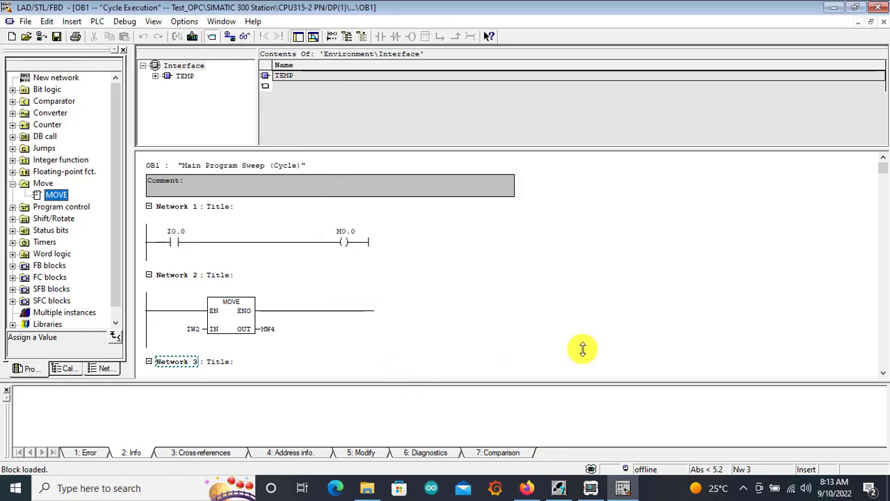
Switch to S7-PLCSIM, set the CPU to RUN-P and move the simulator window clear of the ladder networks
left_click(590, 487)
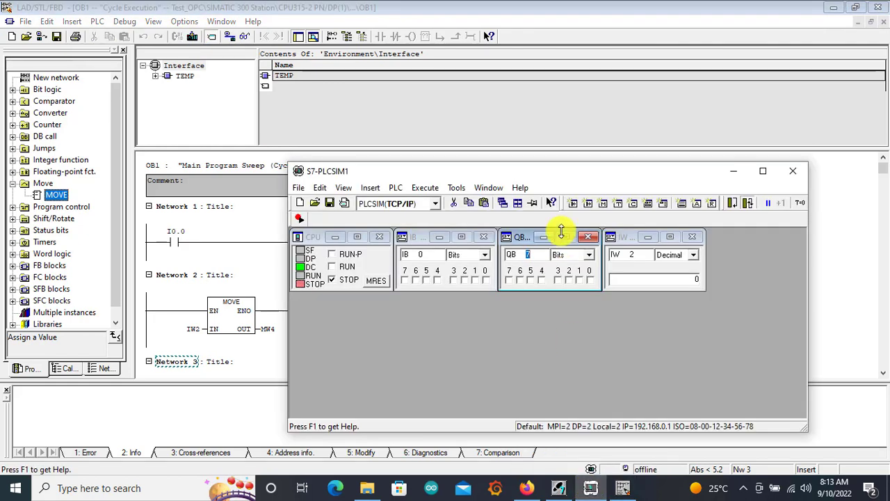
left_click_drag(619, 179, 665, 189)
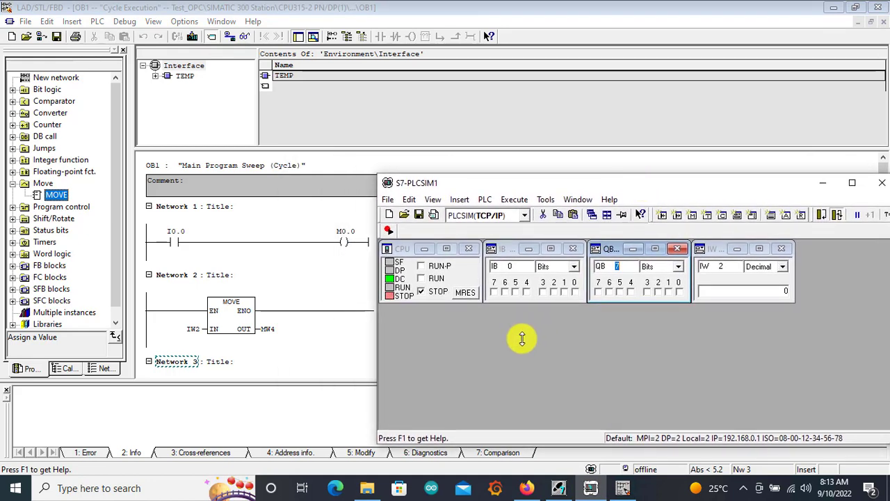
left_click(421, 265)
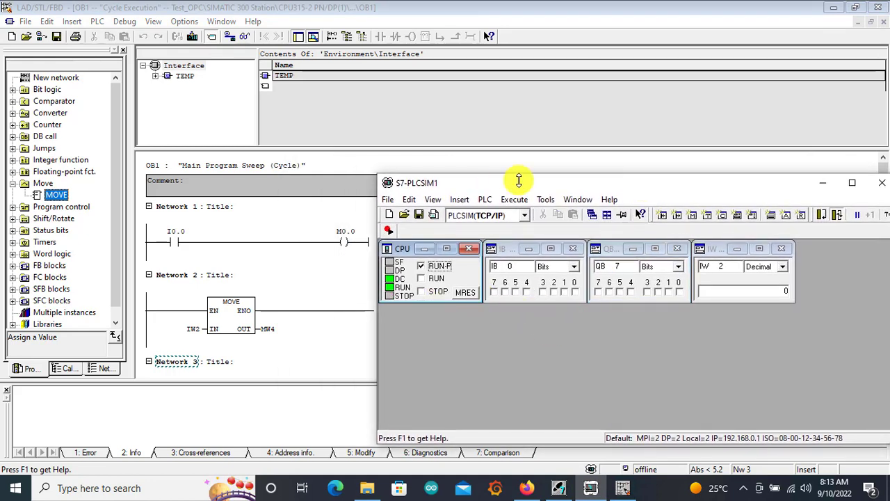
left_click_drag(508, 188, 561, 200)
left_click_drag(620, 185, 521, 172)
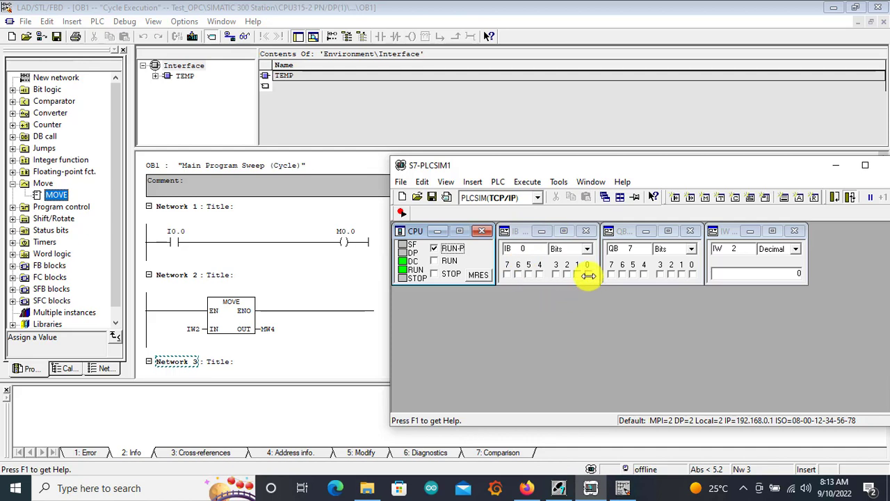
Turn on online monitoring of OB1 and test Network 1 by switching input bit I0.0 on and off in S7-PLCSIM
left_click(240, 36)
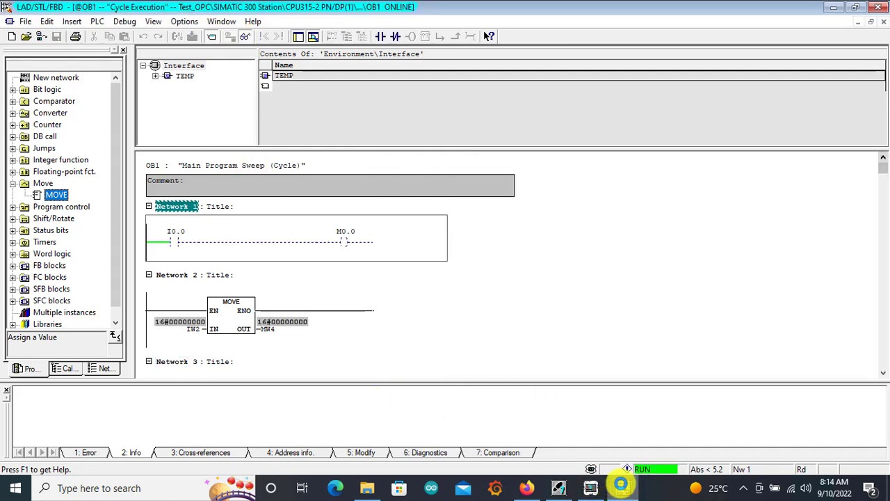
left_click(621, 485)
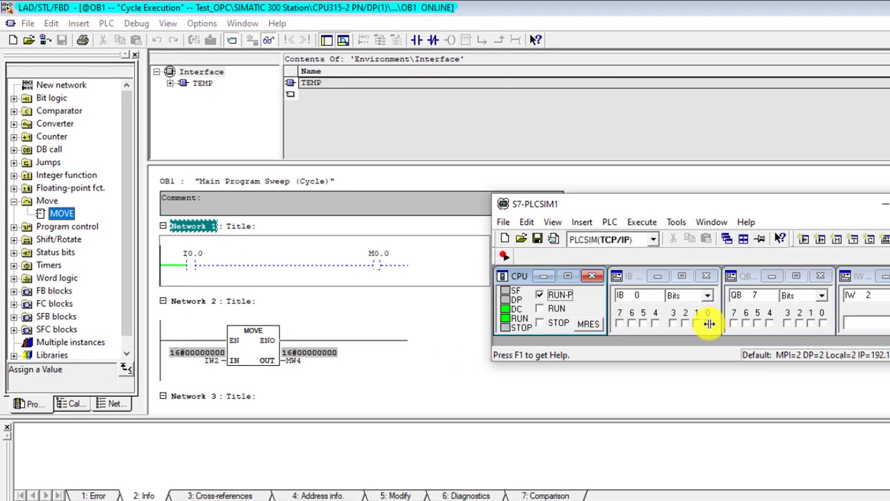
left_click(710, 322)
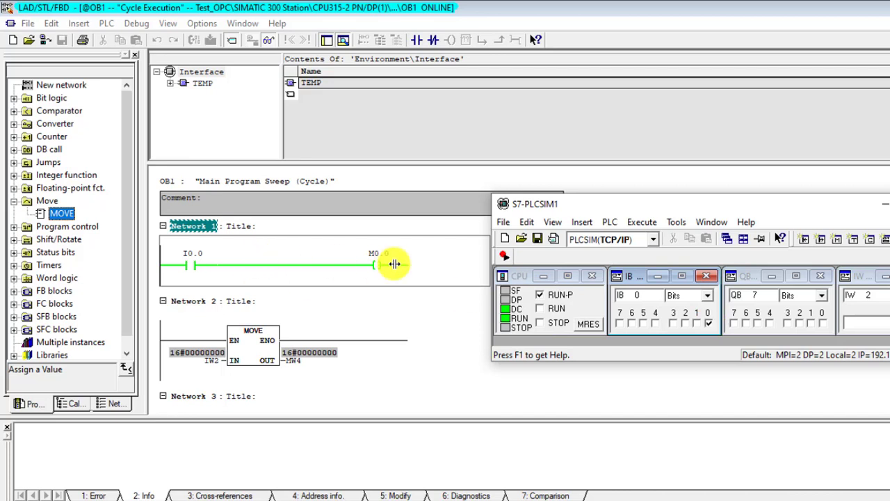
left_click(708, 322)
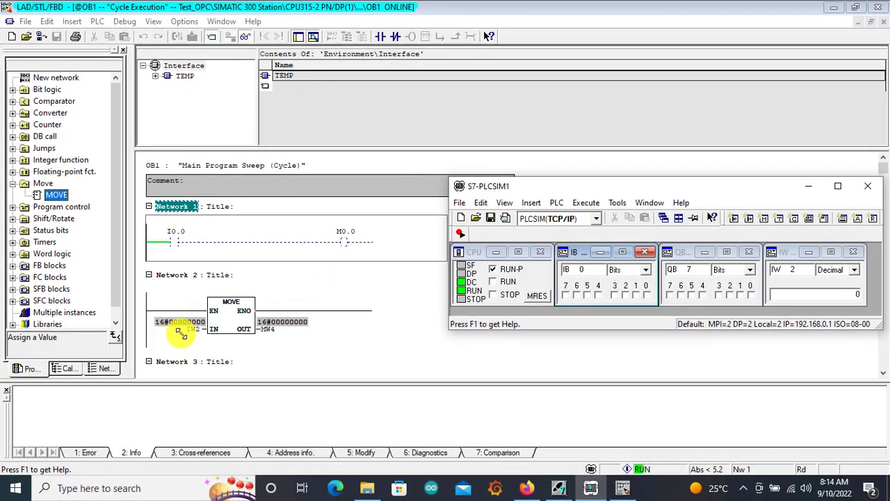
Set IW 2 to 50 in the simulator and change the monitored MOVE values in Network 2 to decimal representation
left_click(807, 268)
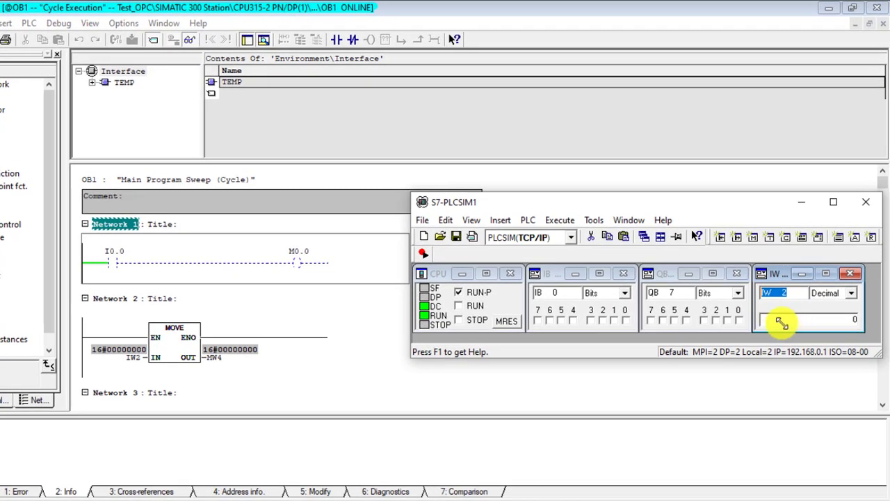
left_click_drag(781, 322, 872, 317)
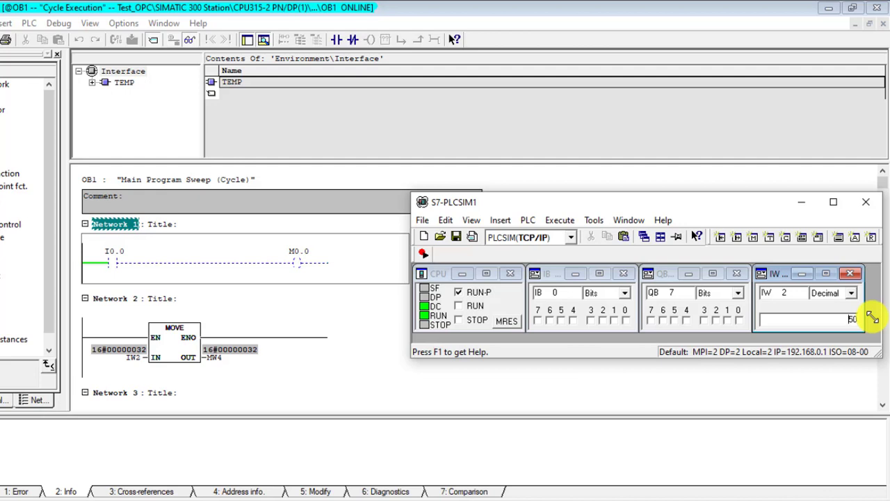
right_click(122, 348)
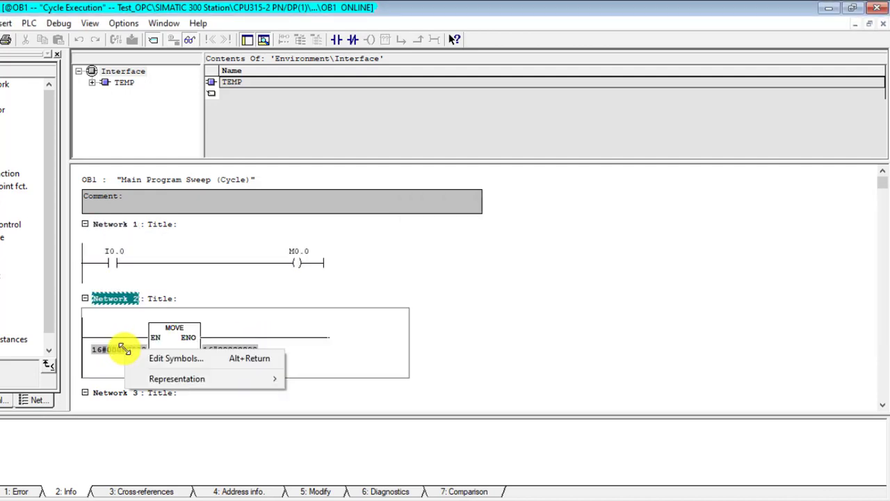
mouse_move(258, 376)
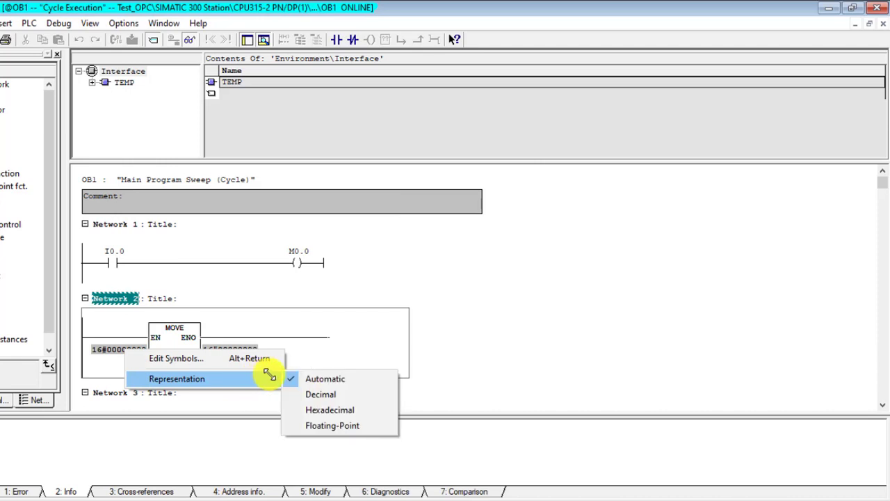
left_click(332, 394)
left_click(477, 272)
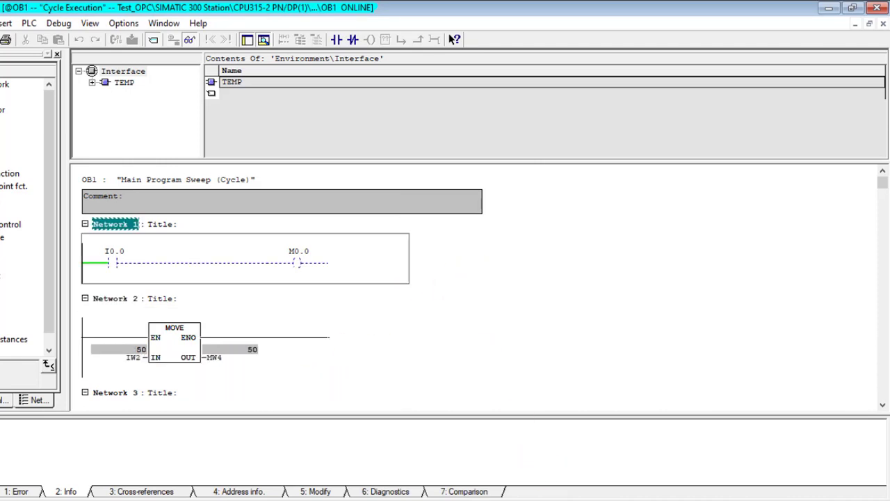
Add a bit view of MB 0 to S7-PLCSIM and test Network 3's latch by switching on M0.2 and pulsing M0.1
key("alt+Tab")
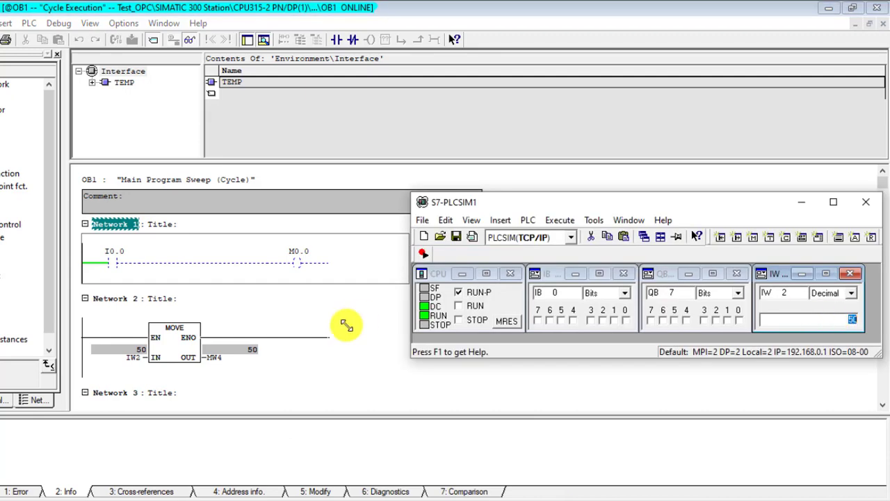
left_click(345, 349)
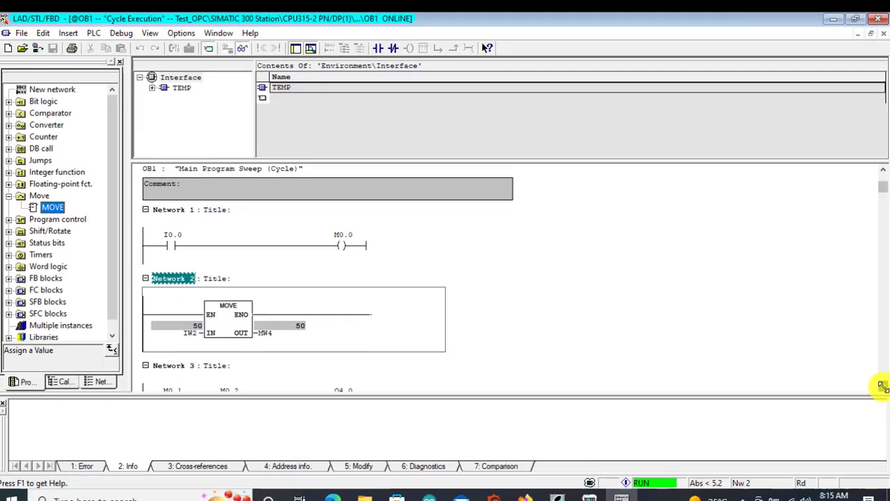
scroll(852, 409, "down", 3)
key("alt+Tab")
left_click_drag(884, 381, 884, 394)
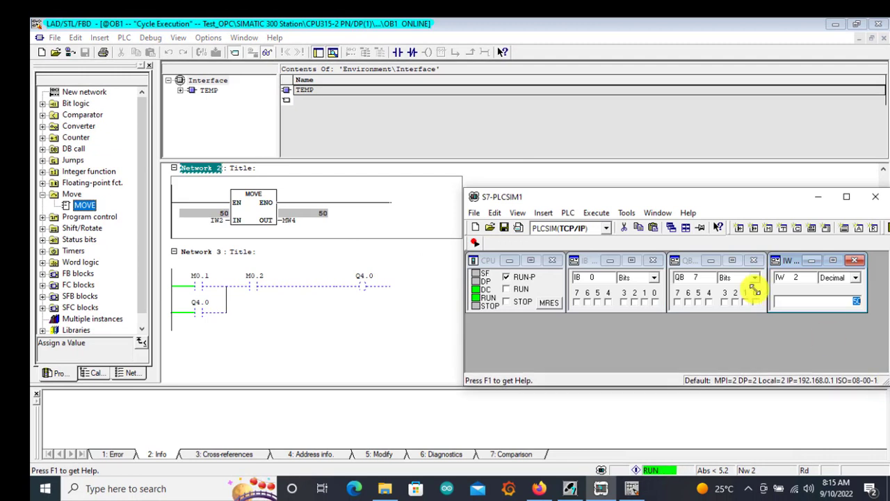
left_click(769, 228)
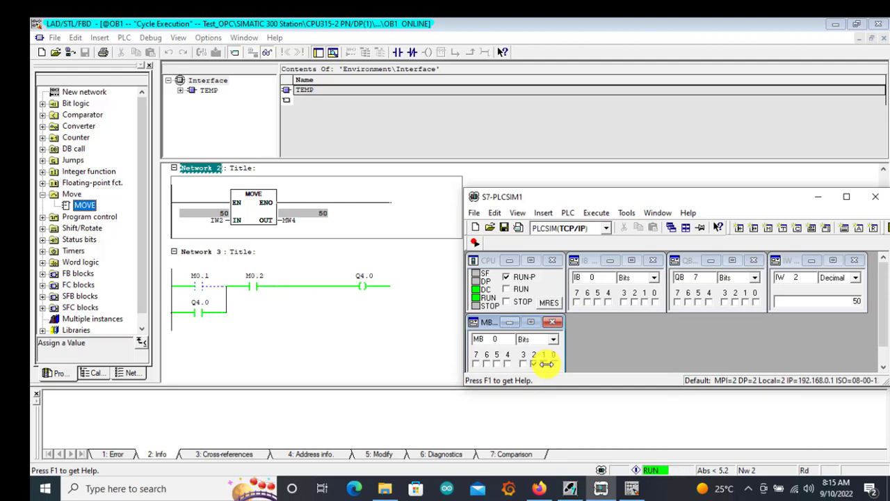
Switch off M0.2 in S7-PLCSIM, stop online monitoring of OB1 and clear the windows from the desktop
left_click(533, 362)
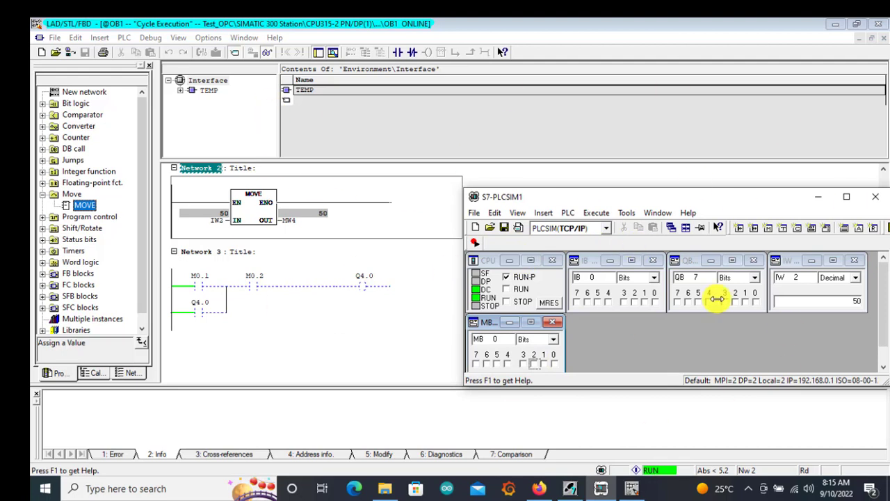
left_click(266, 53)
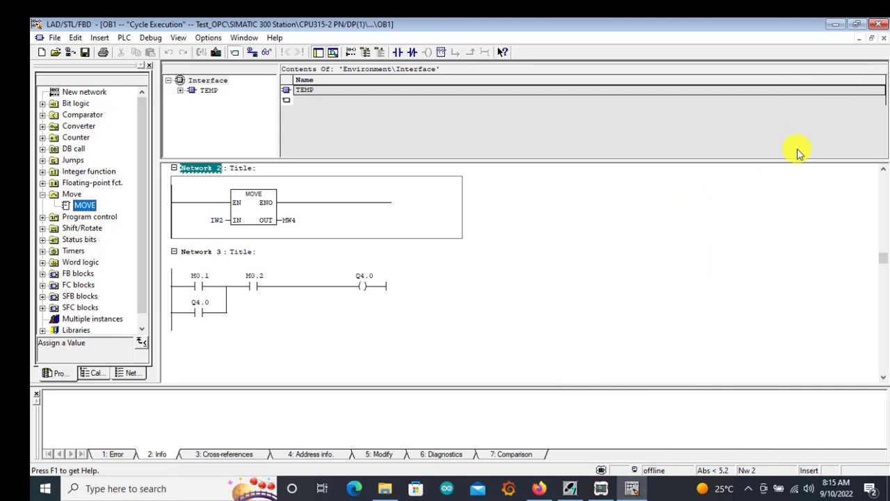
key("super+d")
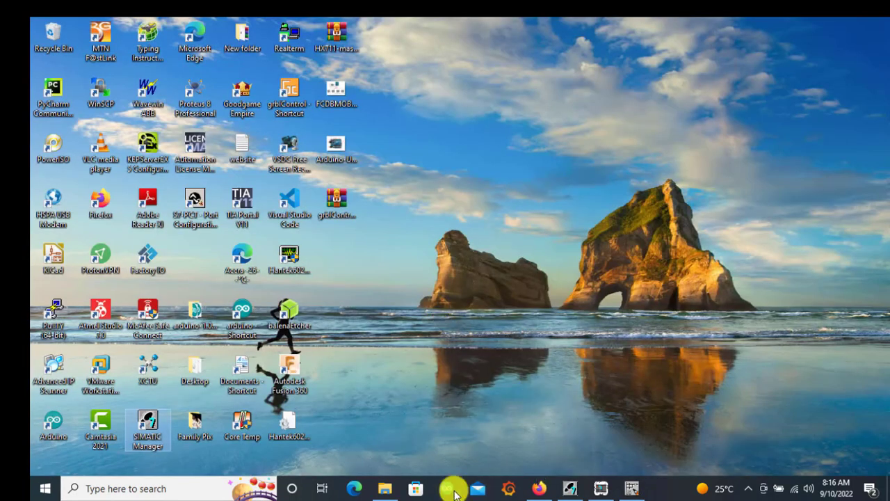
Open the bin folder of Nettoplcsim-S7o-v-1-2-5-0 in File Explorer and run NetToPLCsim as administrator, allowing it to make changes
left_click(385, 489)
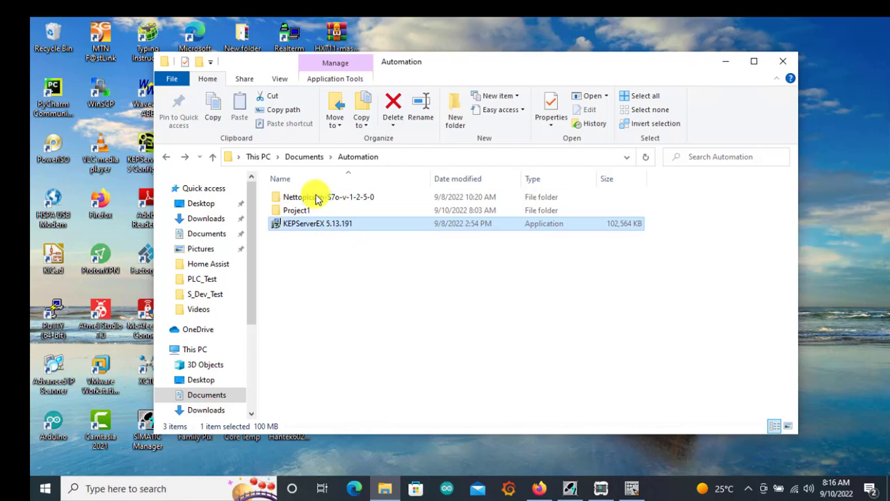
double_click(322, 199)
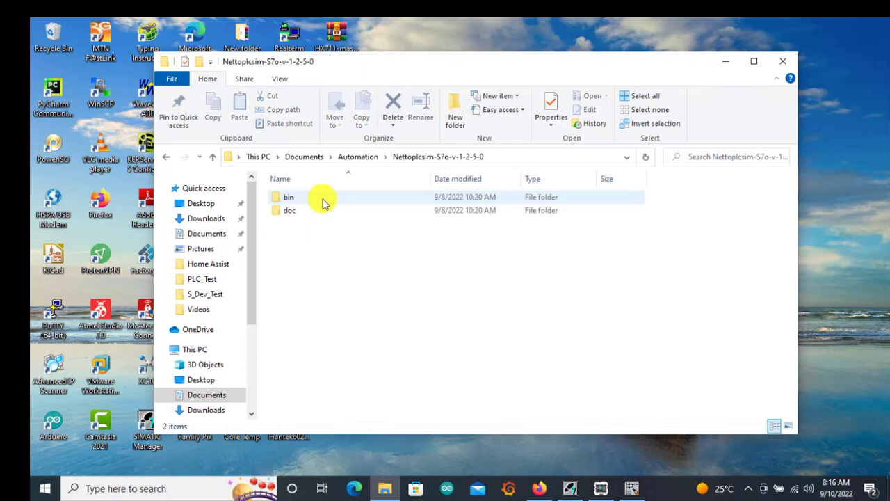
double_click(291, 201)
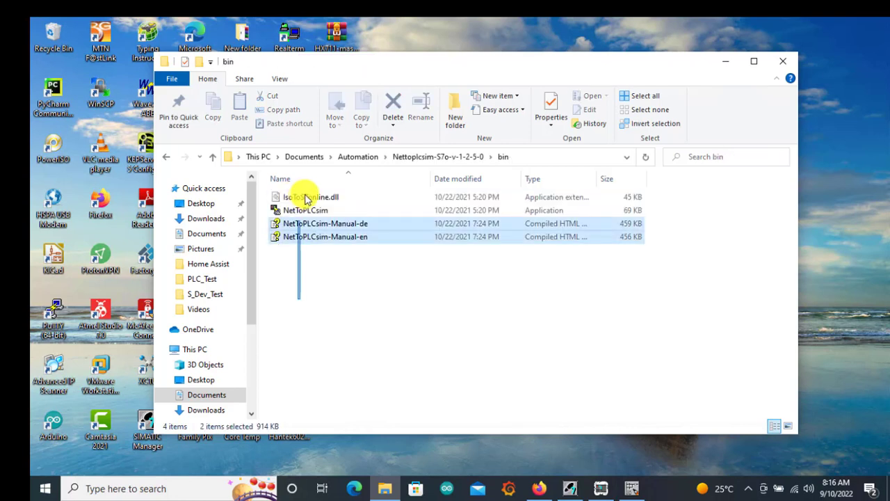
left_click(309, 208)
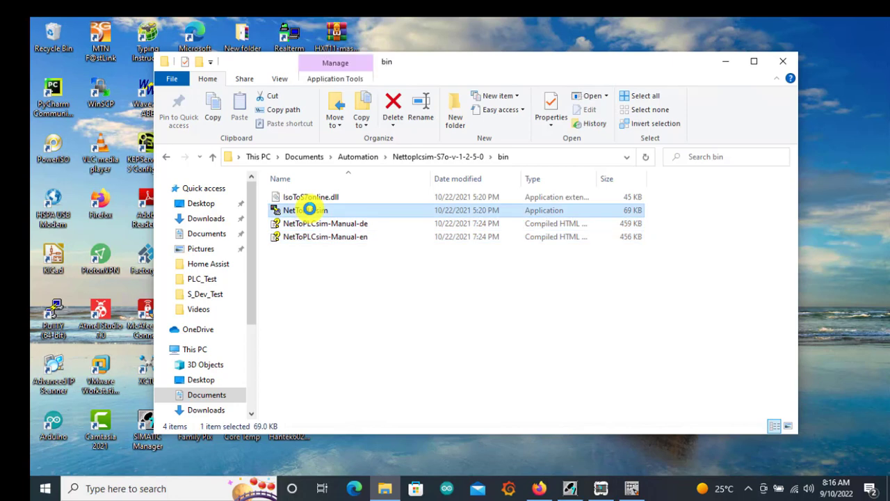
right_click(311, 212)
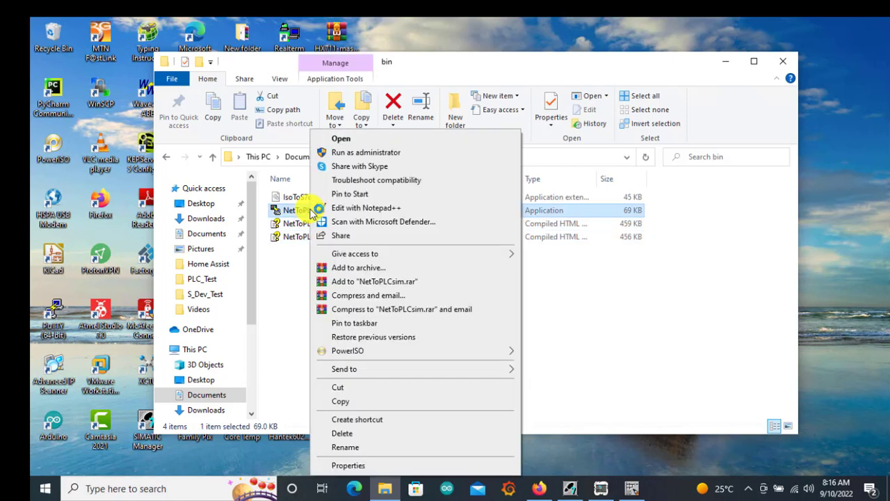
left_click(381, 152)
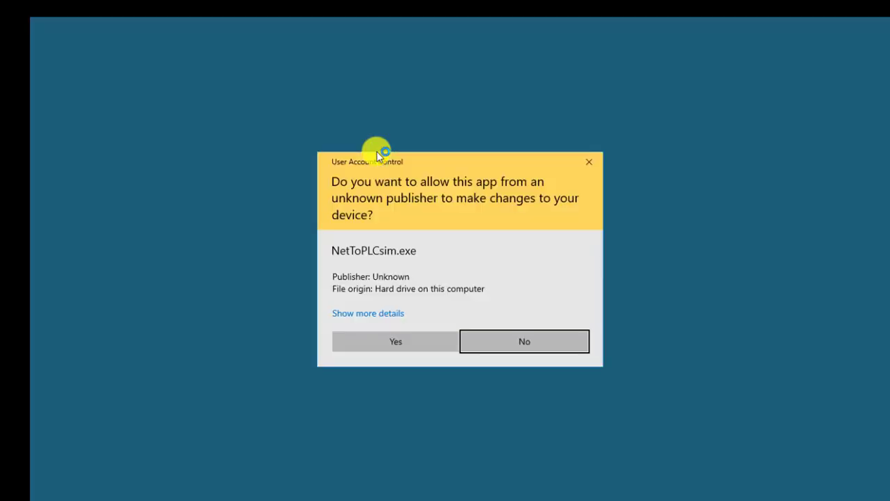
left_click(396, 344)
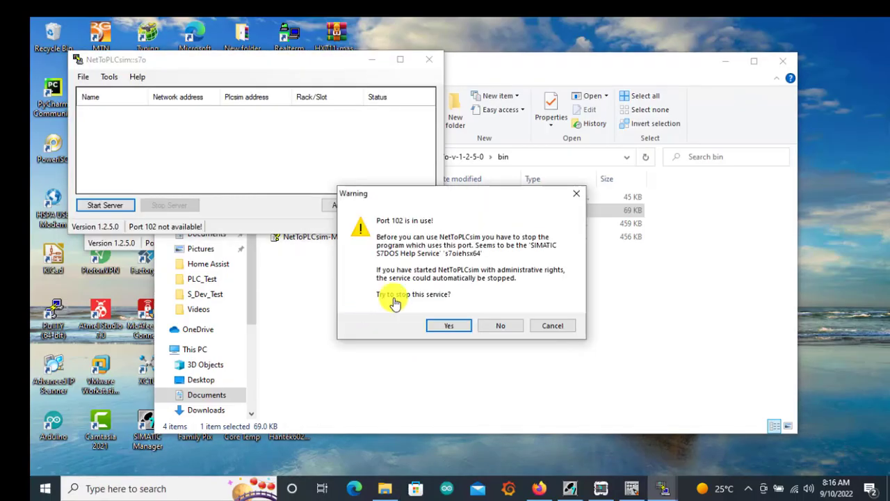
Let NetToPLCsim stop the S7DOS Help Service that uses port 102, and run Get Port 102 once more
left_click(450, 327)
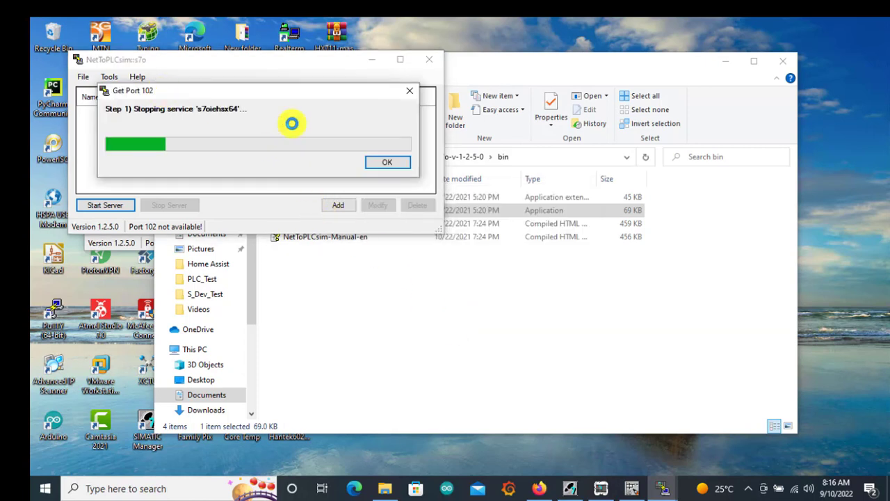
left_click(387, 164)
left_click(108, 77)
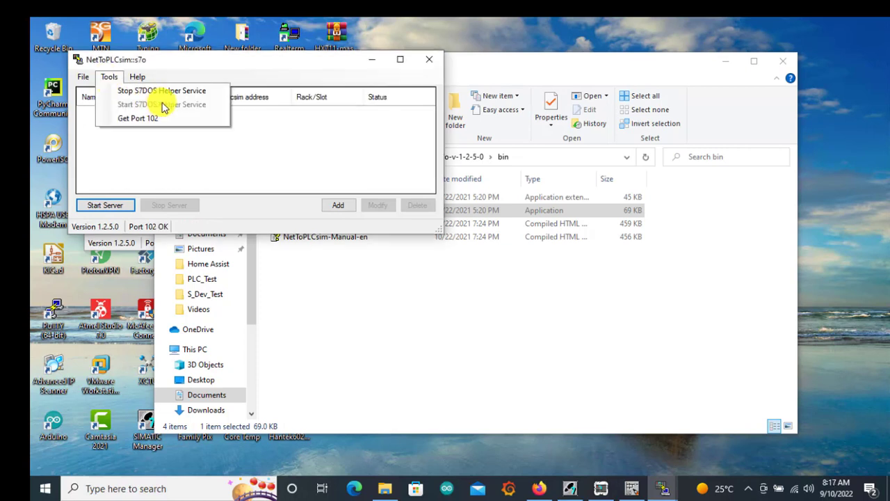
left_click(142, 123)
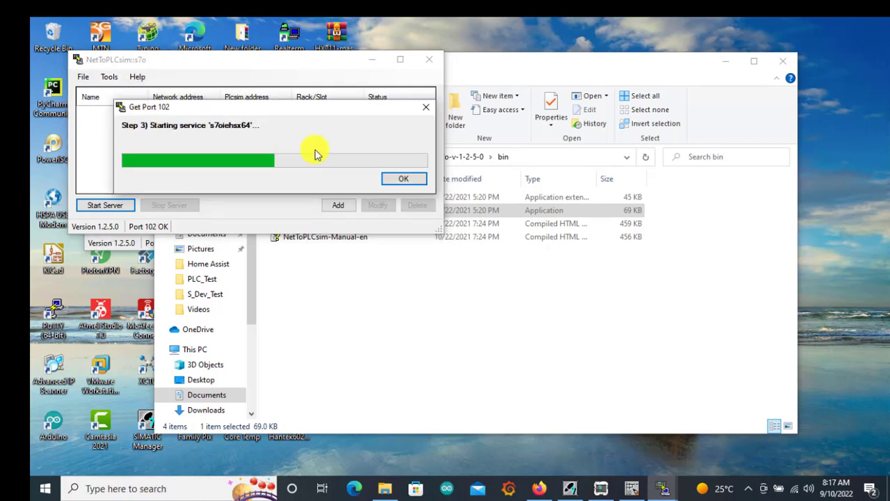
left_click(404, 180)
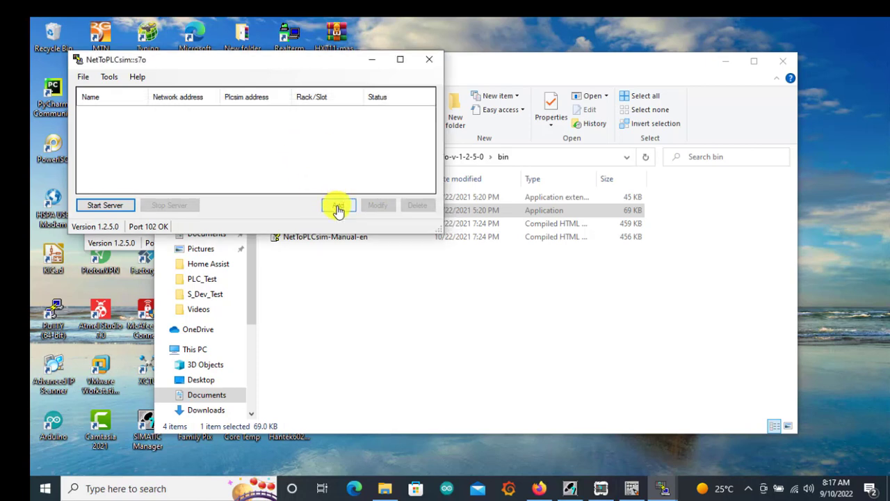
Start adding a station in NetToPLCsim and view the available network IP addresses without choosing one
left_click(338, 208)
left_click_drag(298, 109, 370, 107)
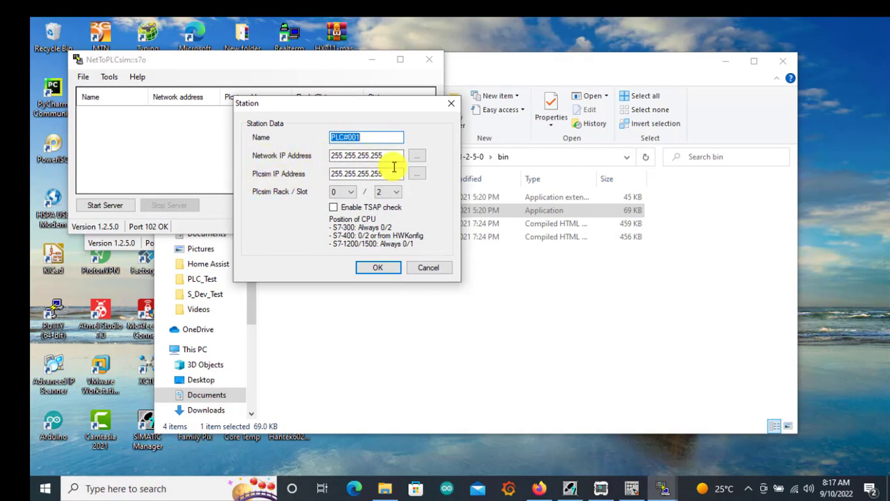
left_click(421, 156)
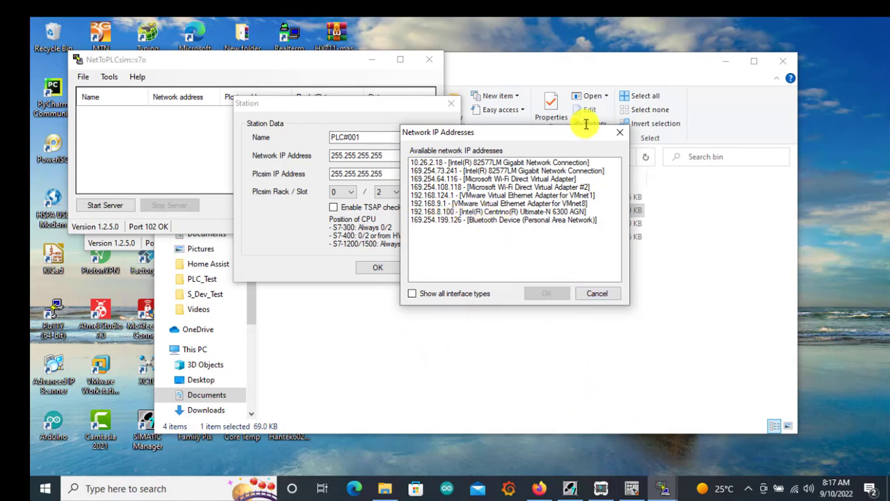
left_click(621, 132)
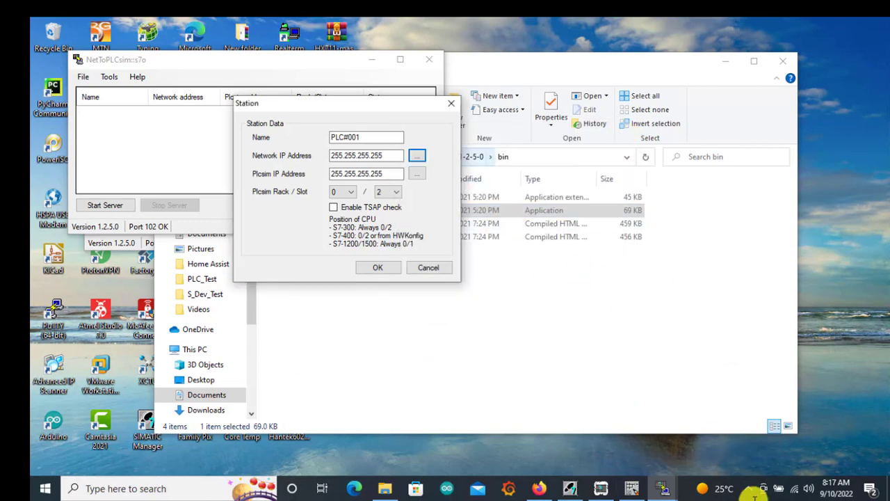
Check the Ethernet adapter's IPv4 address settings in the Windows network connections and close its properties unchanged
left_click(789, 485)
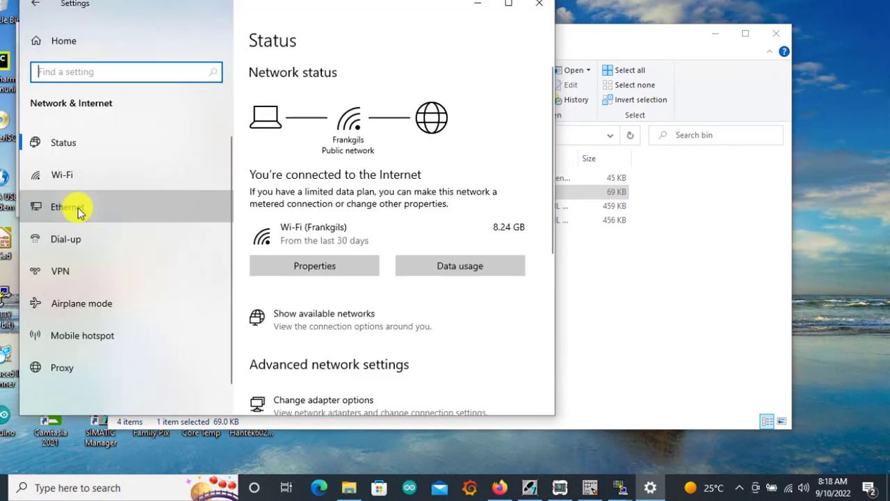
left_click(79, 207)
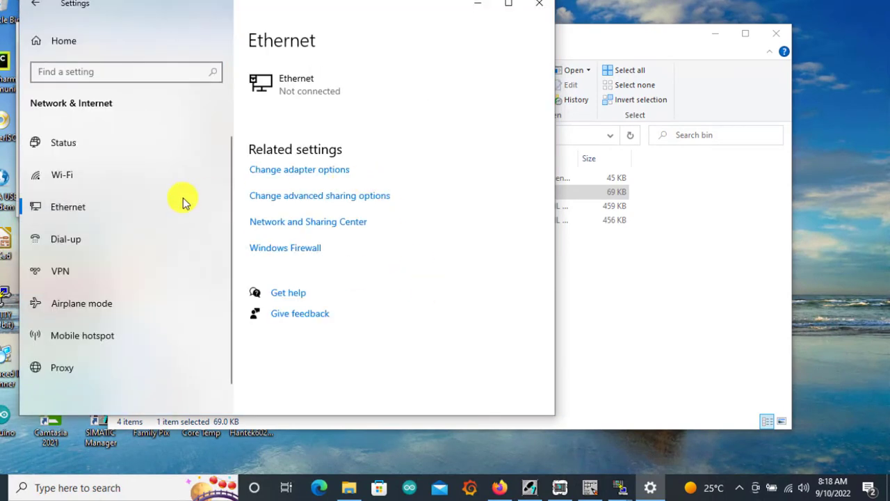
left_click(304, 171)
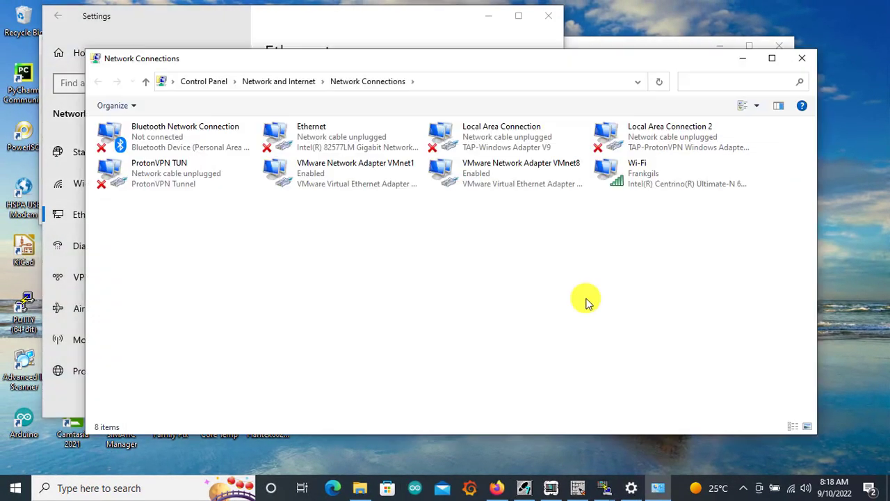
left_click(319, 142)
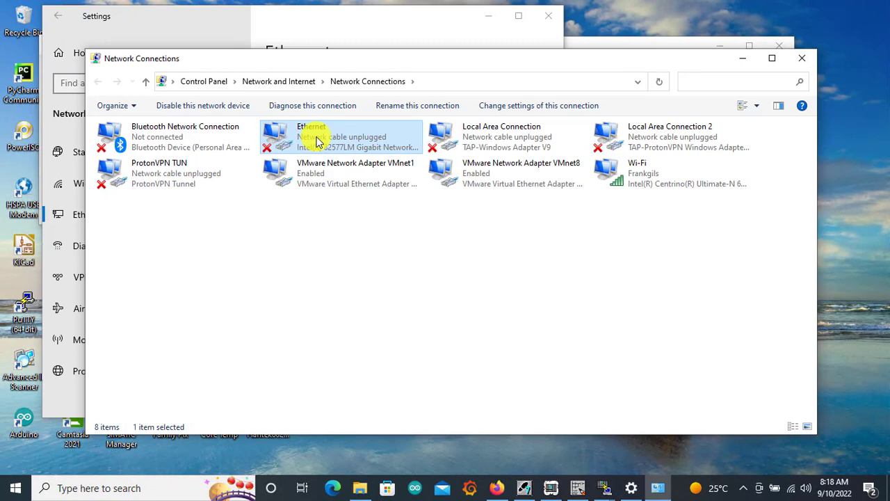
double_click(317, 141)
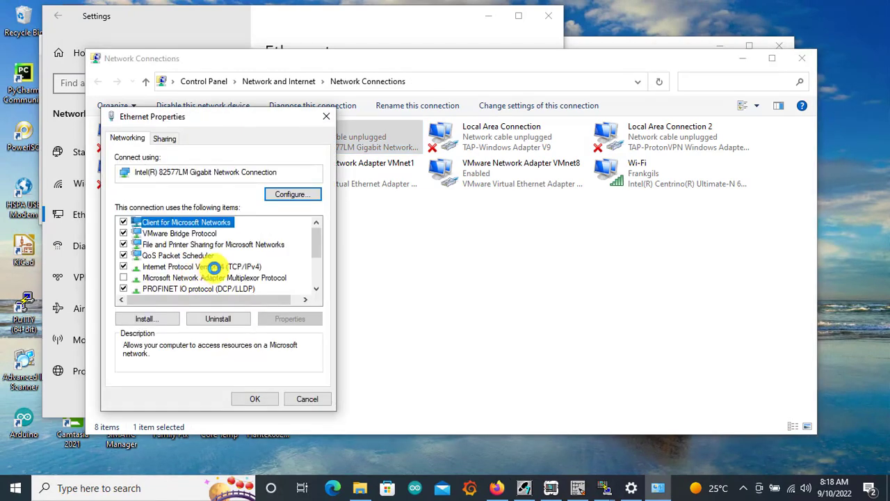
double_click(214, 266)
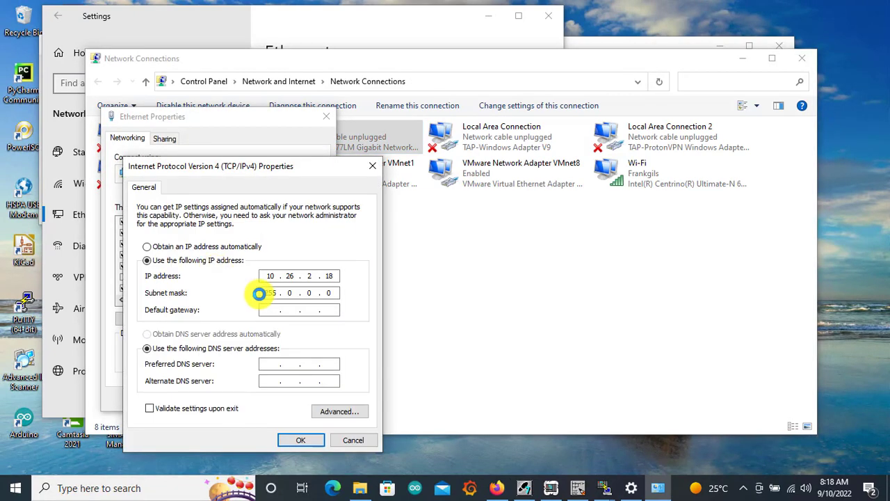
double_click(259, 276)
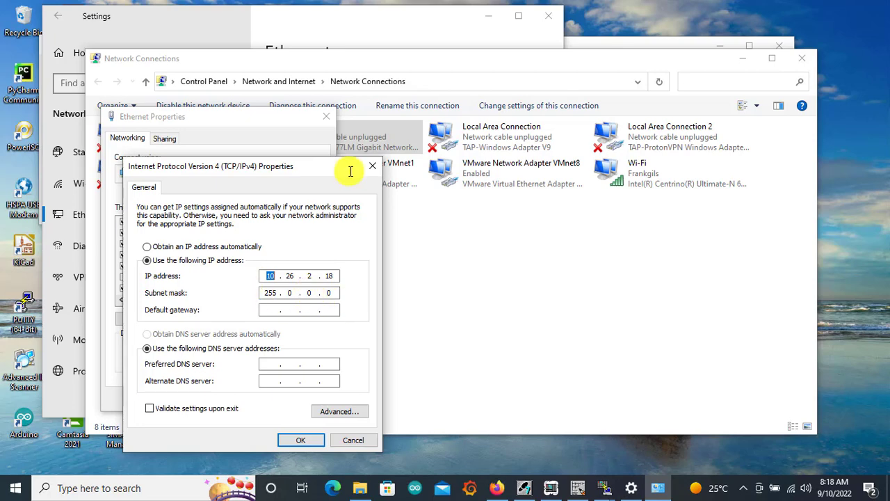
left_click(372, 166)
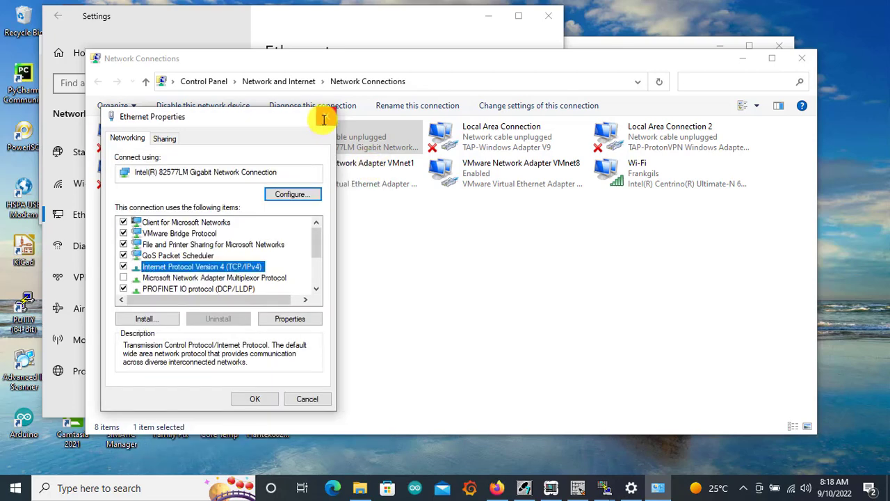
left_click(323, 120)
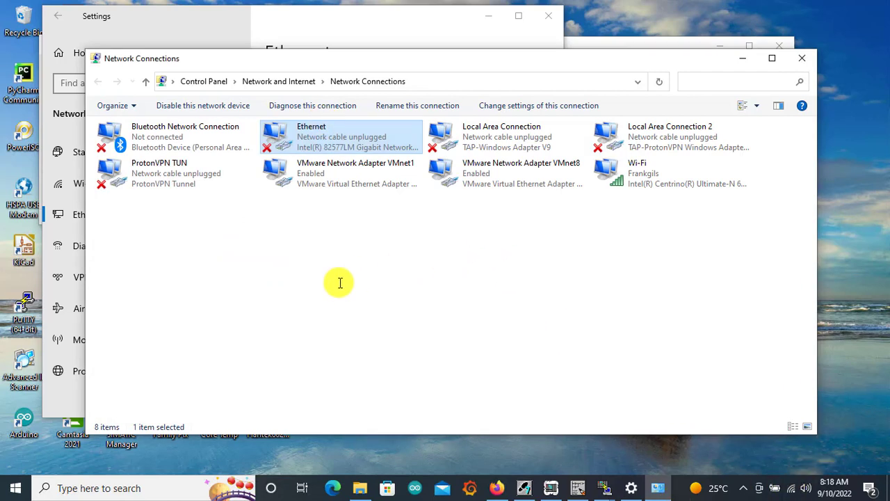
Open Command Prompt, run ipconfig and examine the IPv4 address of the Wi-Fi adapter
left_click(136, 488)
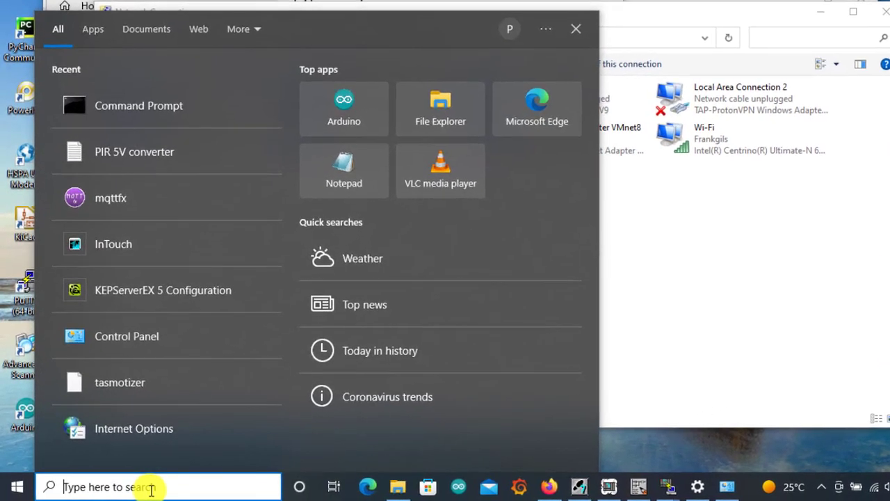
type("cmd")
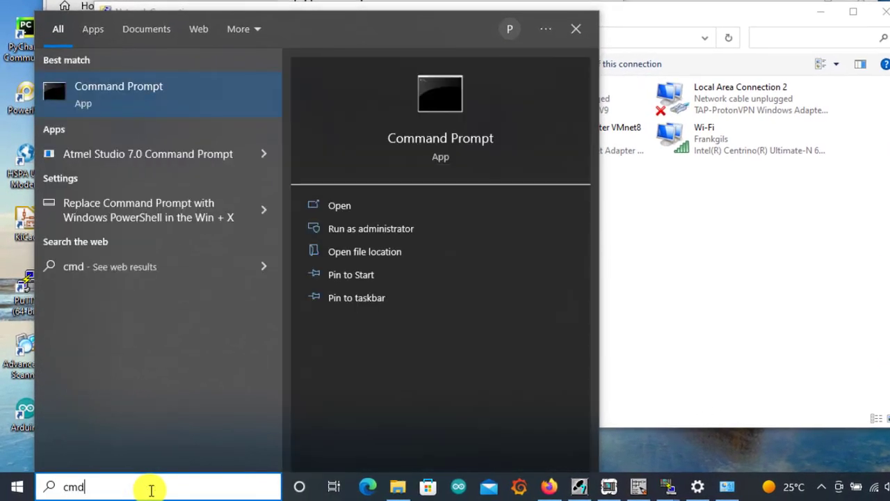
key("Return")
type("ip")
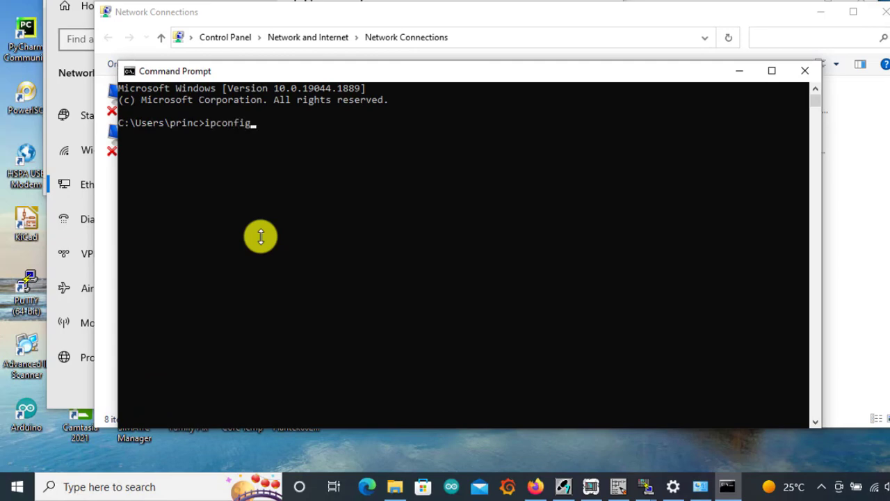
type("config")
key("Return")
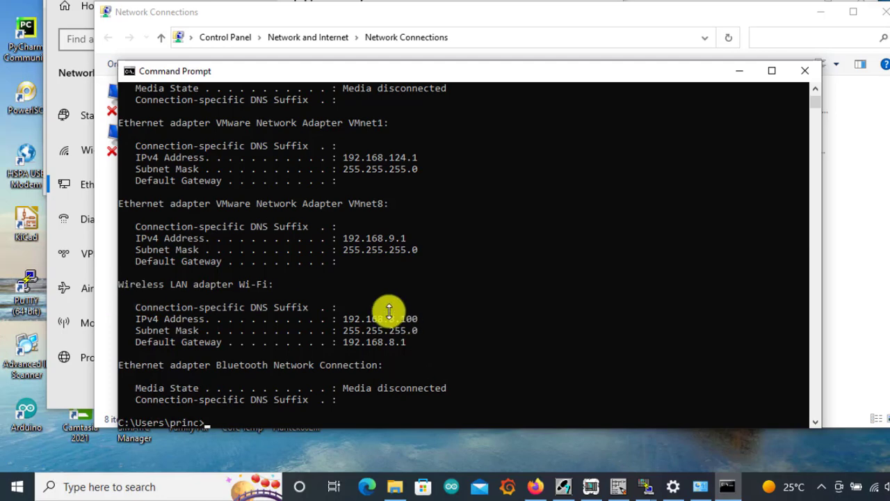
left_click_drag(342, 319, 425, 319)
Return to NetToPLCsim's open station settings and choose 192.168.8.100 of the Intel Centrino Ultimate-N 6300 AGN adapter as network IP address
left_click_drag(435, 12, 435, 70)
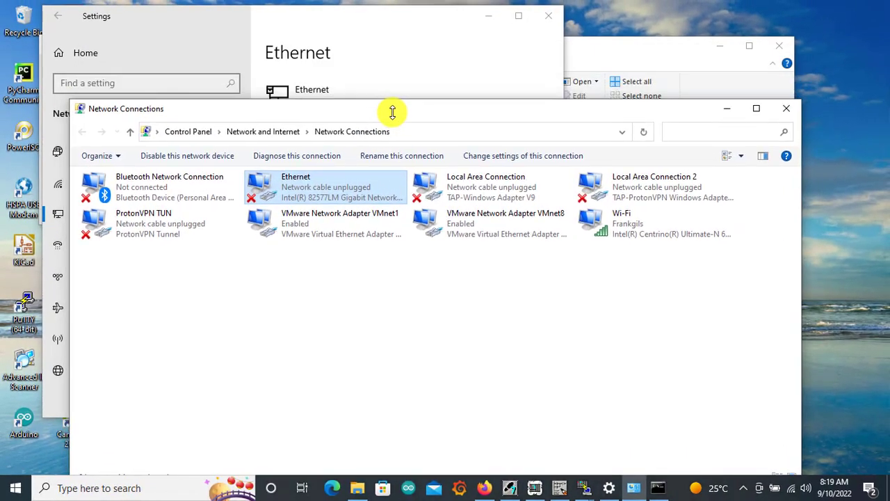
left_click(725, 109)
left_click(582, 488)
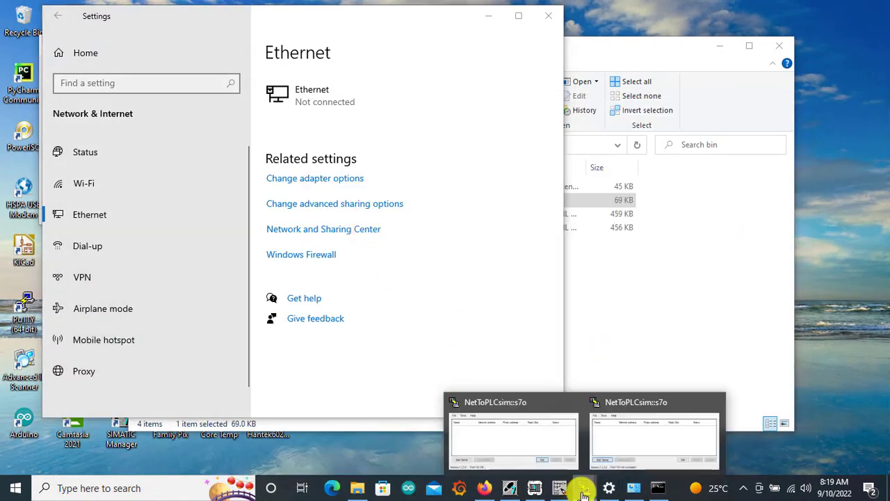
left_click(516, 436)
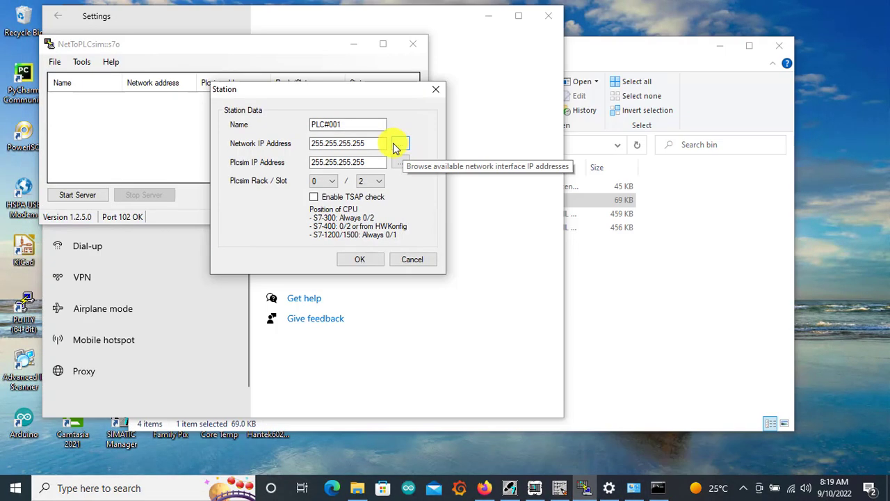
left_click(398, 146)
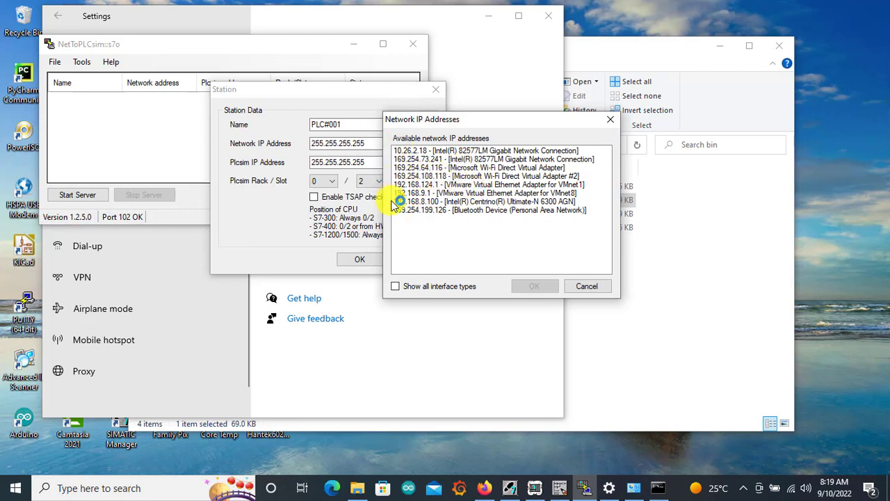
left_click(414, 201)
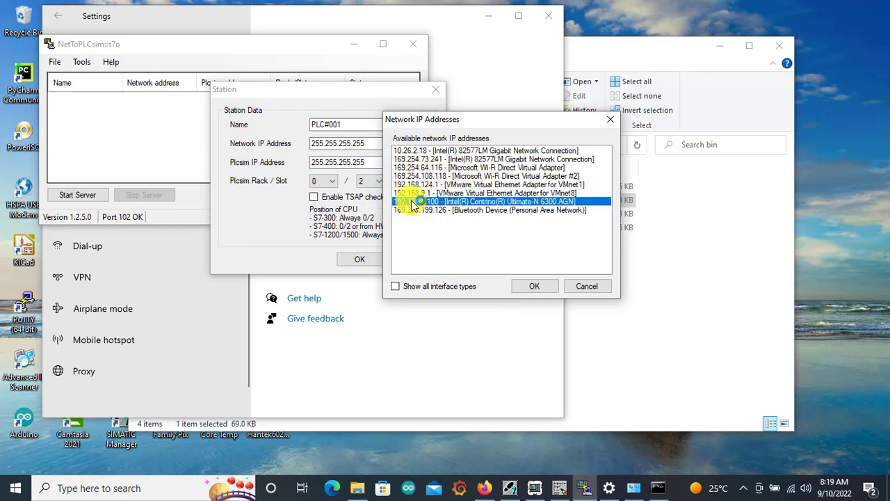
left_click(531, 286)
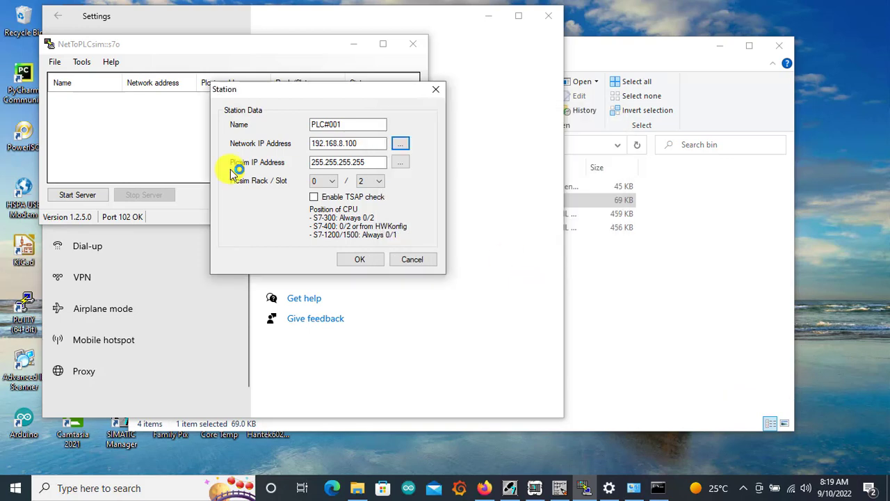
Browse the network reachable Plcsim PLCs for the station and check the IP address shown in S7-PLCSIM against the list
left_click(371, 178)
left_click(402, 163)
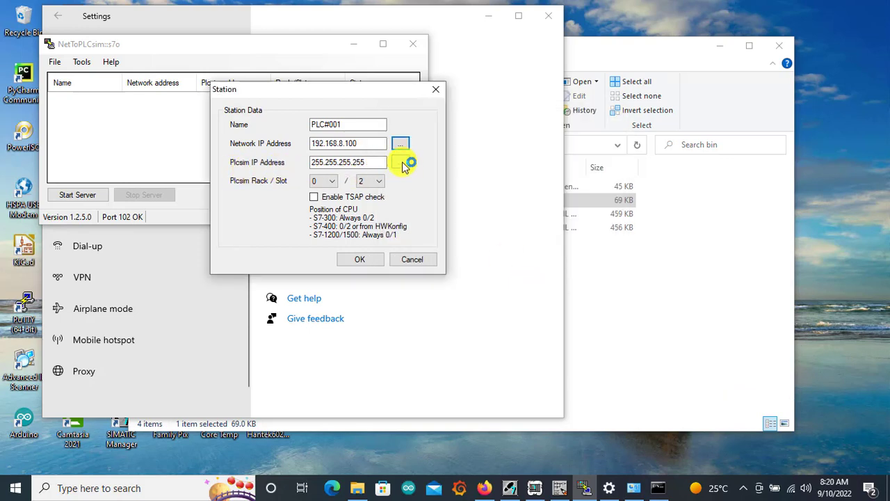
left_click(483, 171)
left_click(584, 491)
left_click(535, 488)
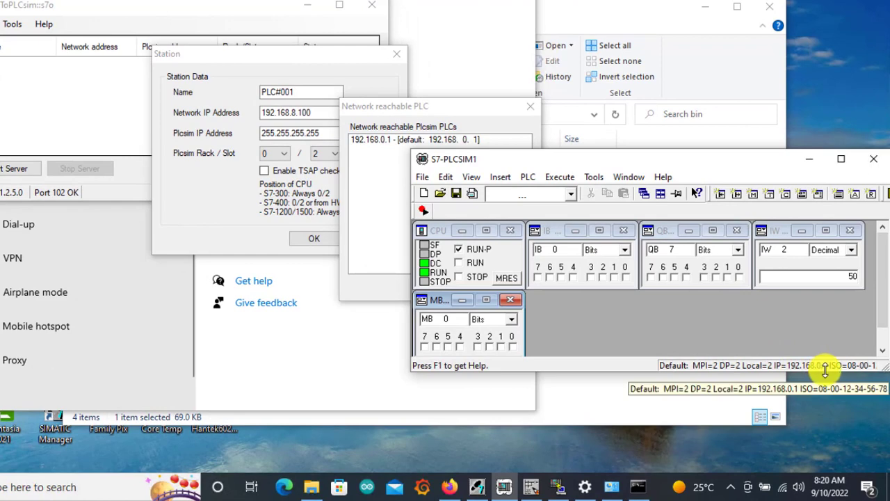
left_click(809, 158)
Set the Plcsim address of station PLC#001 to 192.168.0.1, add the station and start the NetToPLCsim server
left_click(438, 141)
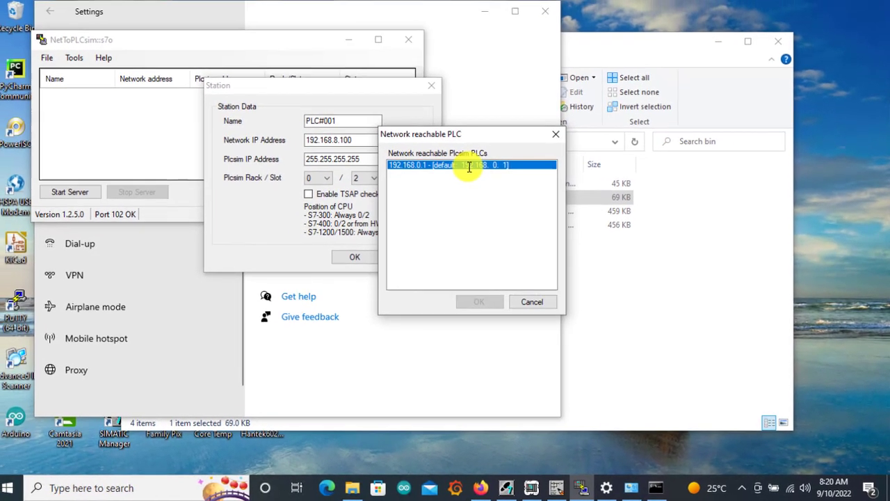
left_click(479, 302)
left_click(365, 256)
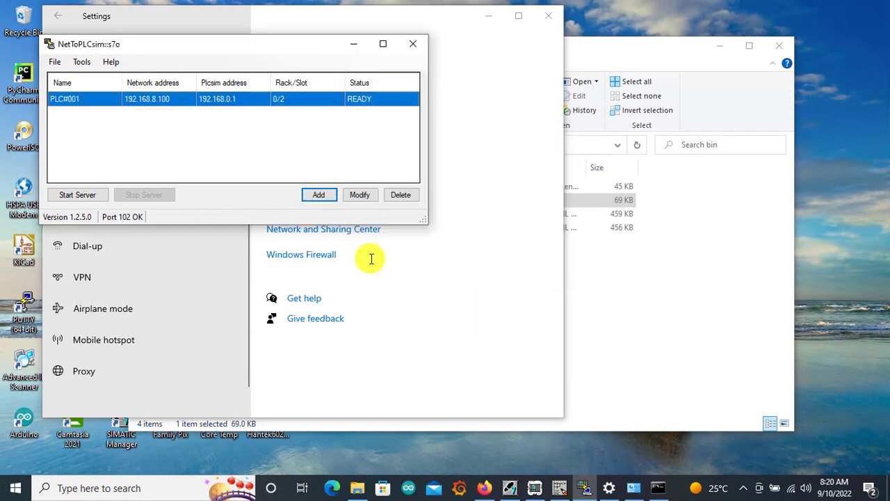
left_click(73, 196)
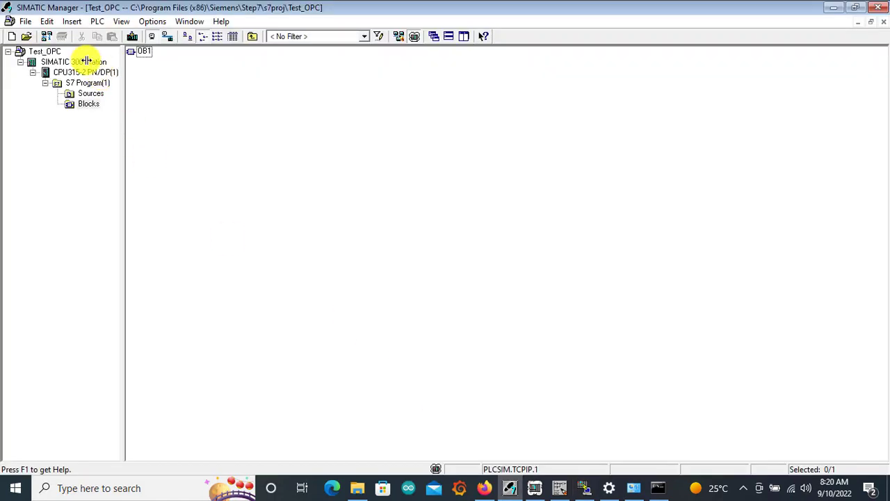
Open the SIMATIC 300 Station hardware of Test_OPC and check the Ethernet address in the CPU's PN-IO properties without changing it
left_click(87, 62)
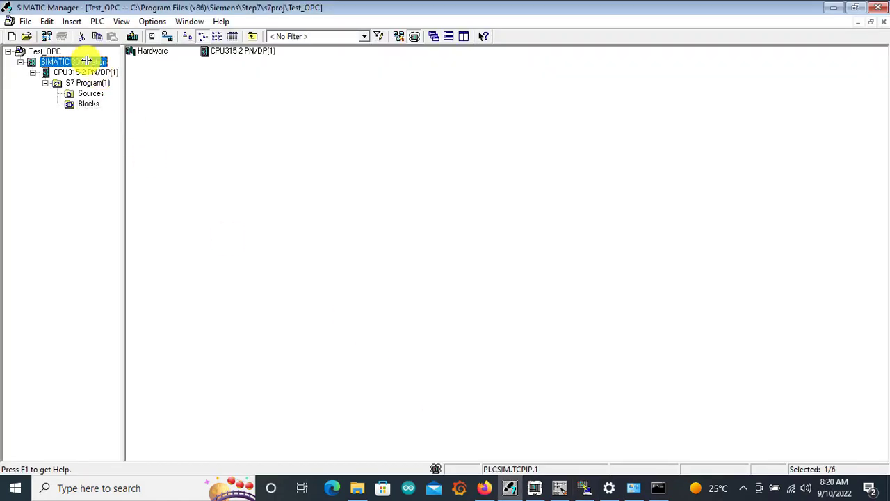
double_click(152, 51)
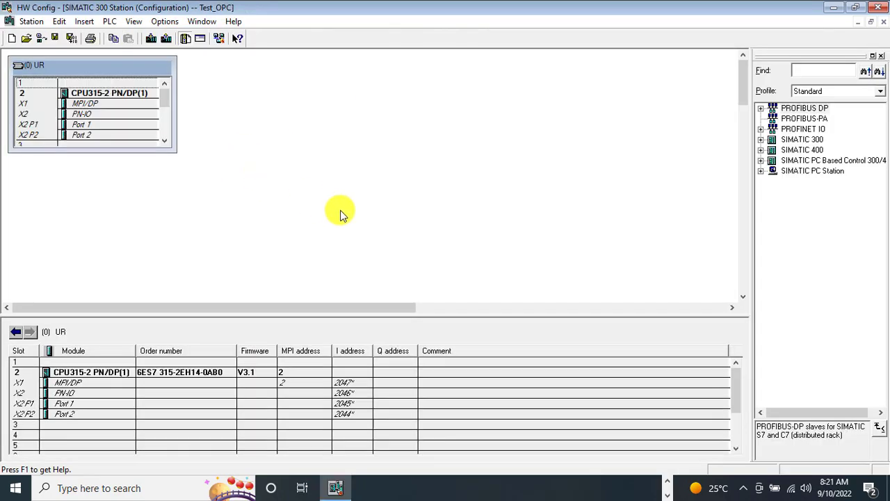
left_click(358, 204)
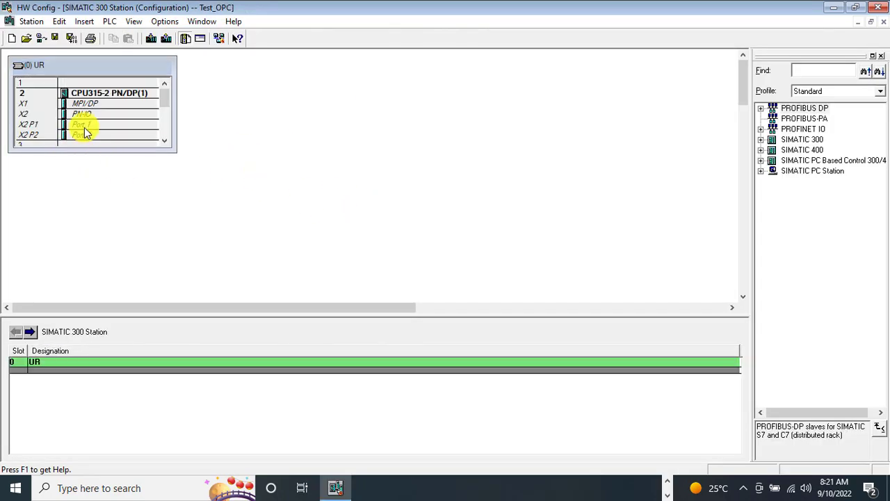
left_click(103, 117)
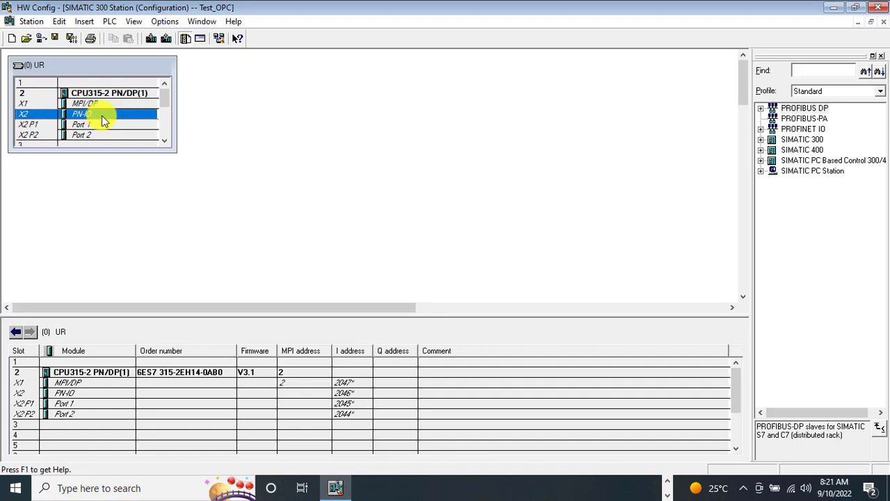
double_click(102, 115)
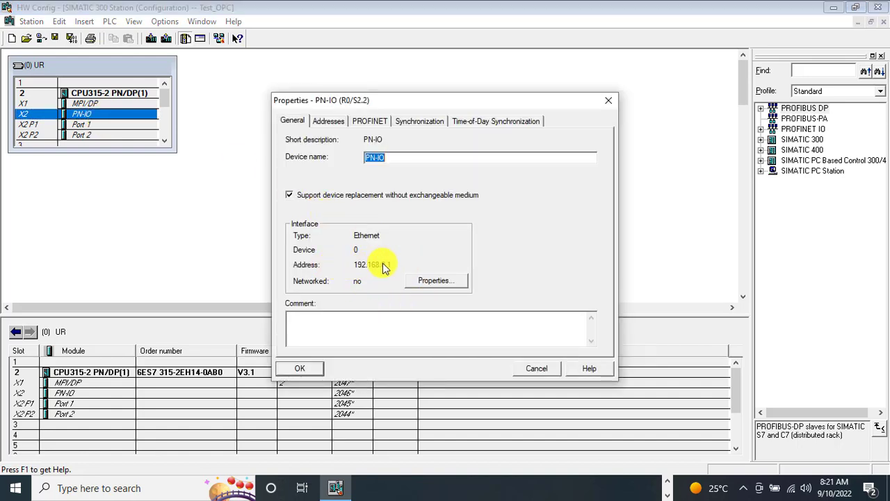
left_click(608, 99)
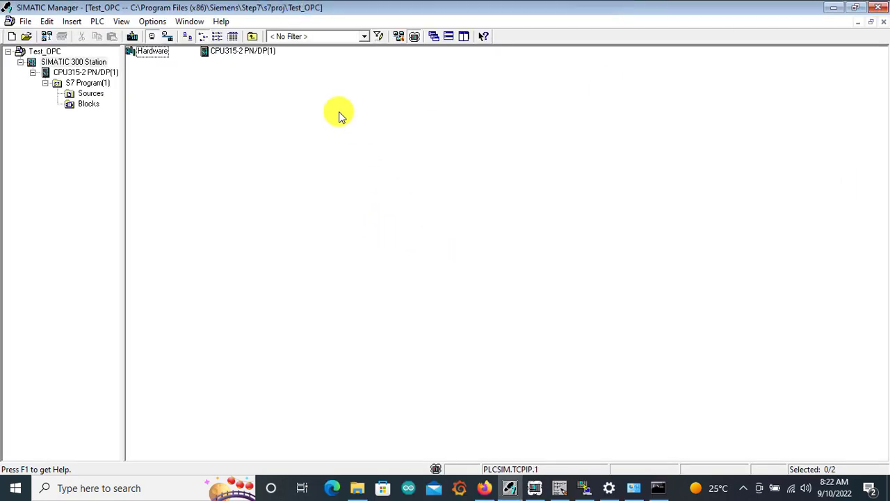
Minimize NetToPLCsim and SIMATIC Manager, and launch KEPServerEX 5 Configuration from the desktop
key("alt+Tab")
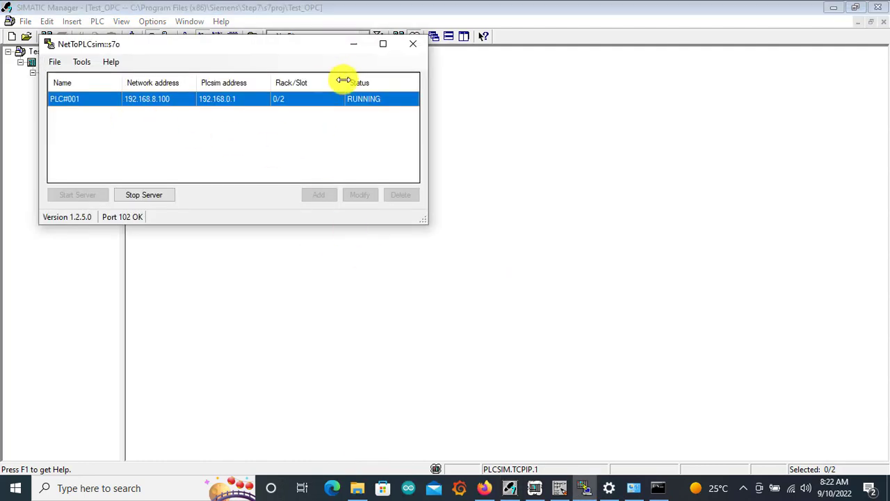
left_click(354, 46)
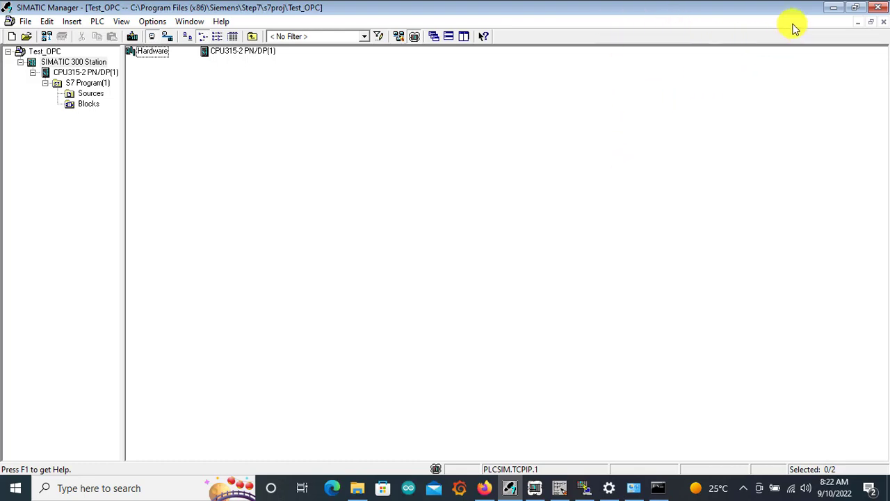
left_click(833, 8)
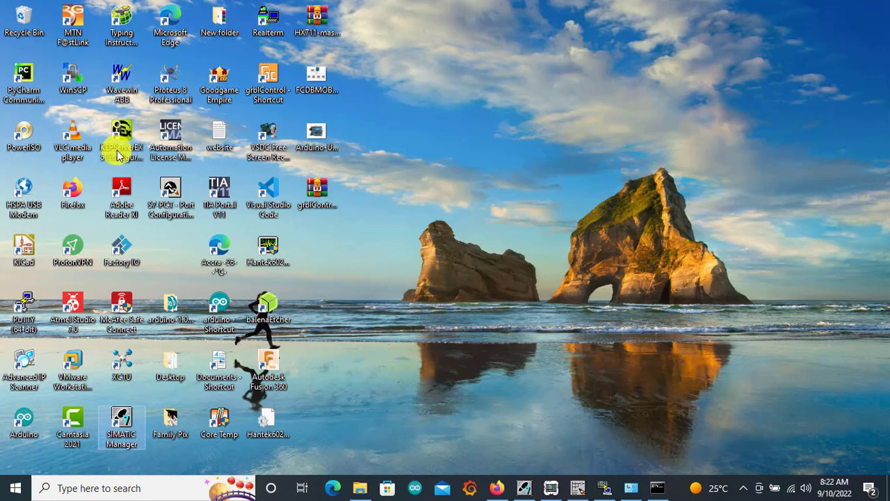
left_click(132, 139)
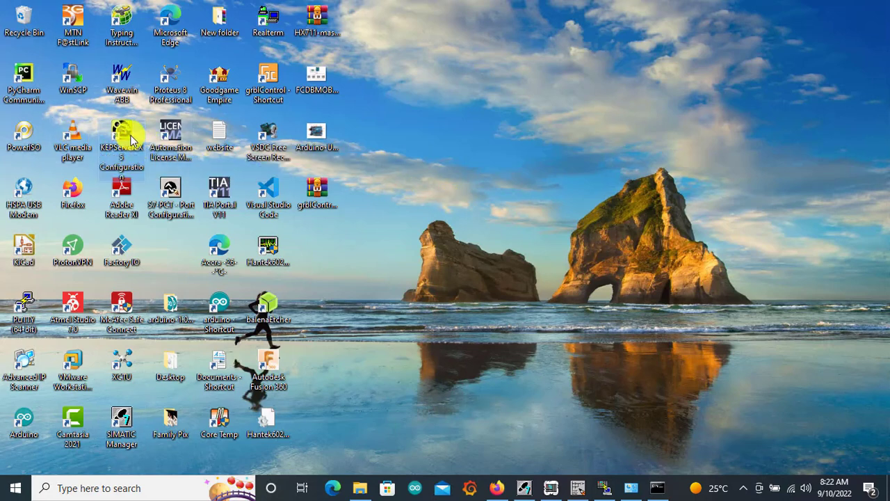
double_click(132, 139)
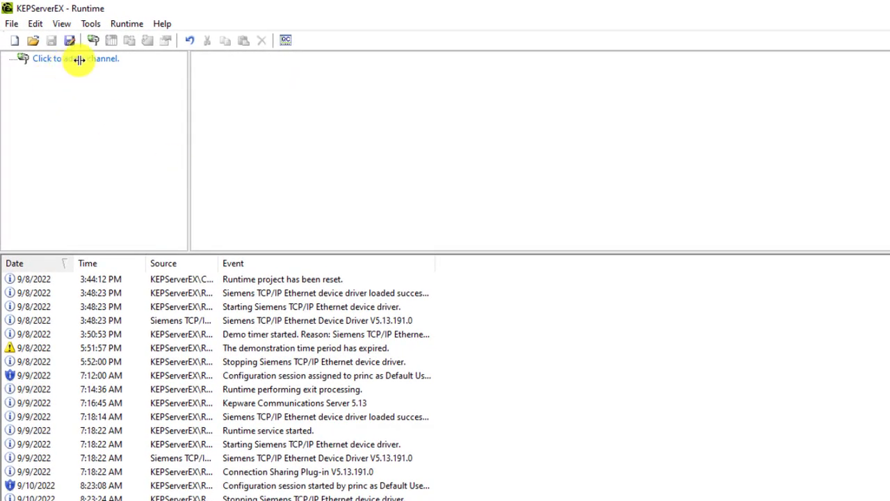
Start a new KEPServerEX channel and name it Siemens
left_click(79, 60)
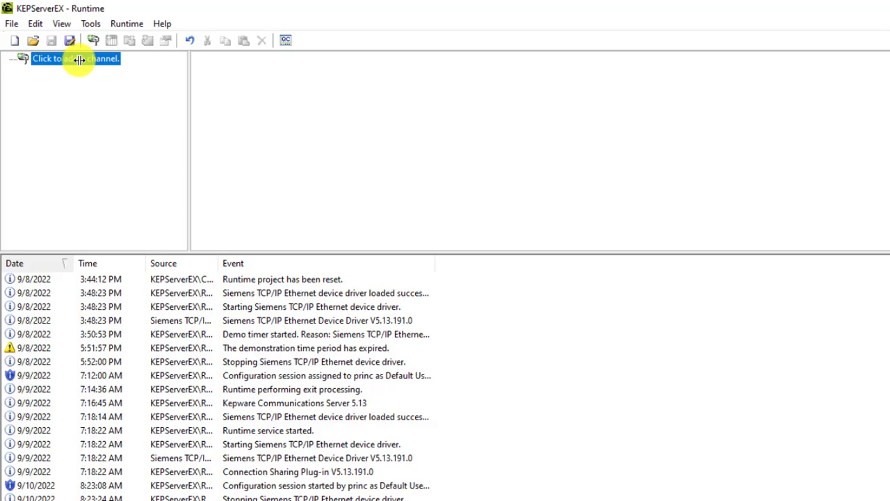
left_click(79, 60)
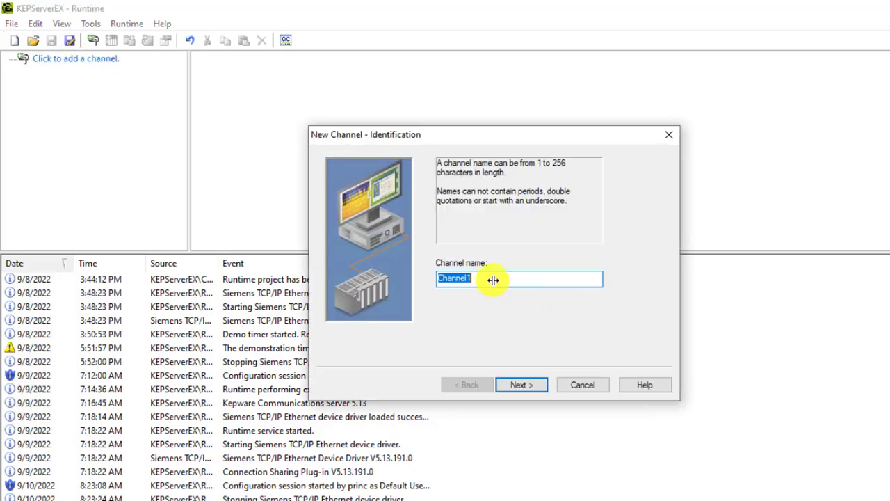
type("Siemens")
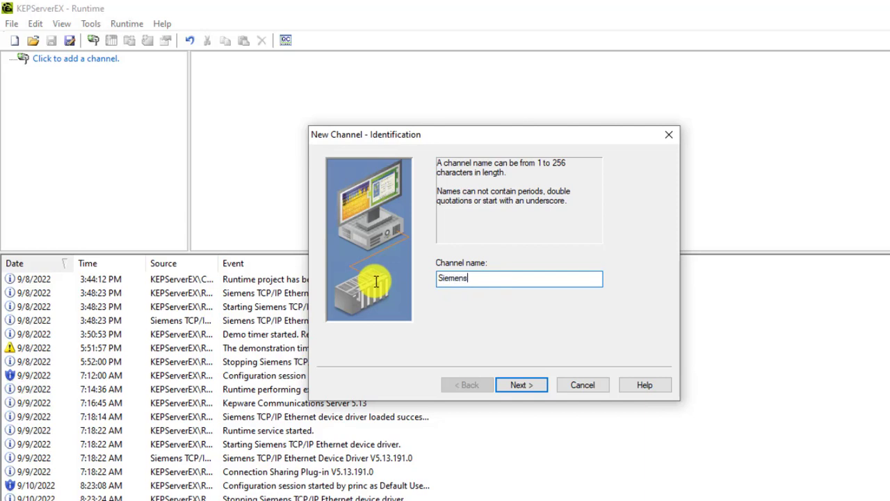
left_click(525, 384)
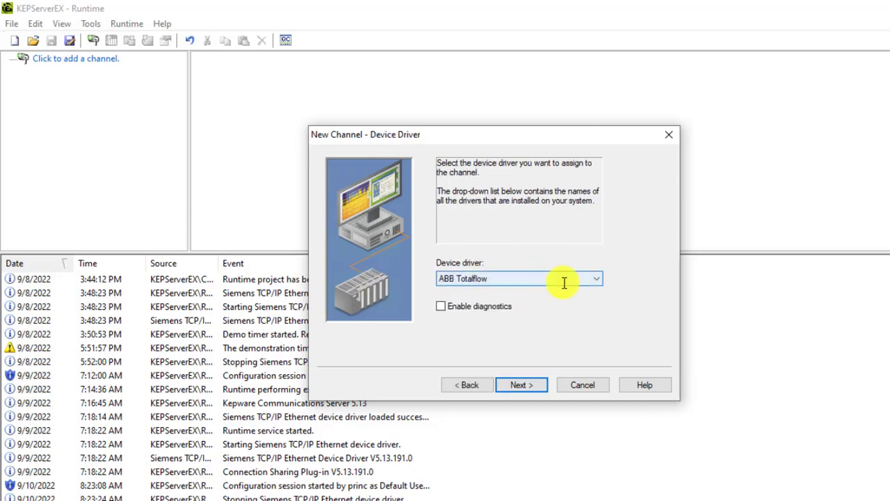
Assign the Siemens TCP/IP Ethernet device driver to the new channel, leaving diagnostics disabled
left_click(599, 277)
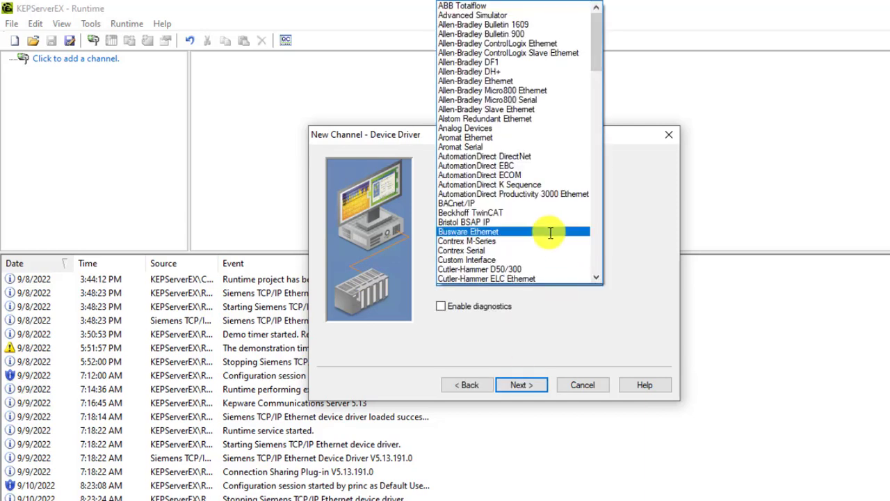
left_click(596, 278)
left_click(596, 278)
scroll(514, 208, "down", 15)
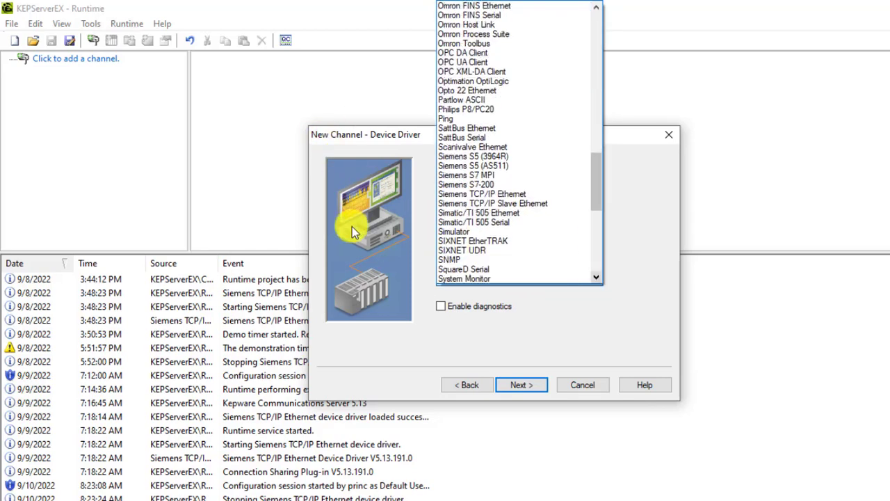
left_click(514, 194)
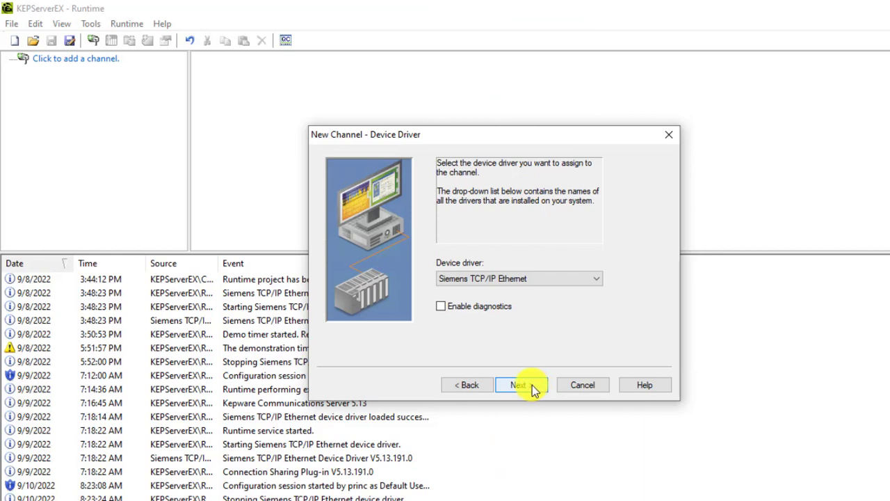
left_click(532, 387)
Select the Intel Centrino adapter at 192.168.8.100 for the channel, keep the default write and float handling options, and finish the channel
left_click(593, 279)
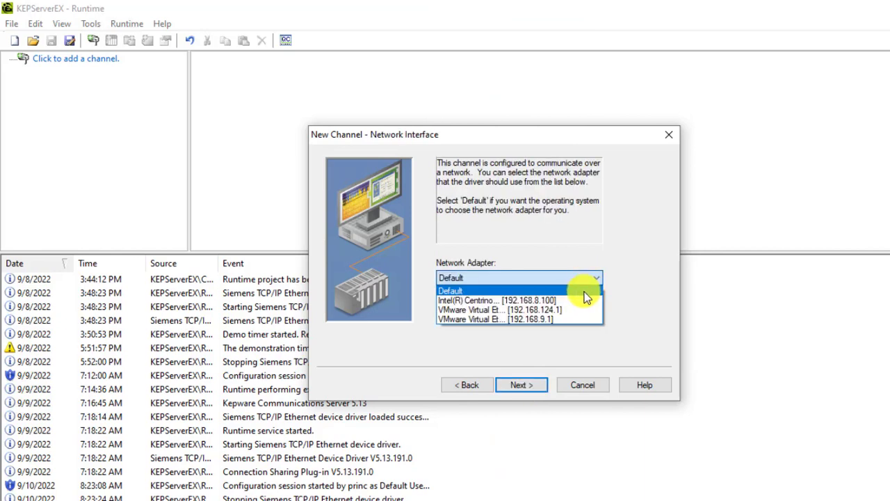
left_click(549, 304)
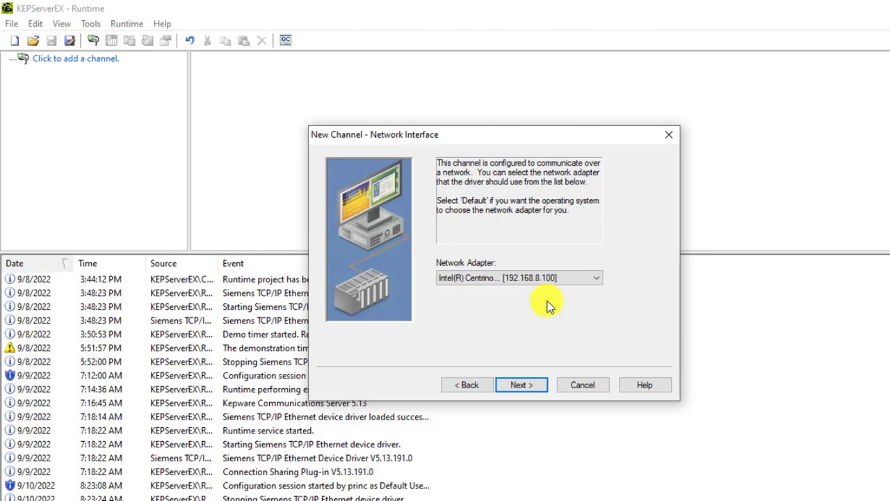
left_click(536, 386)
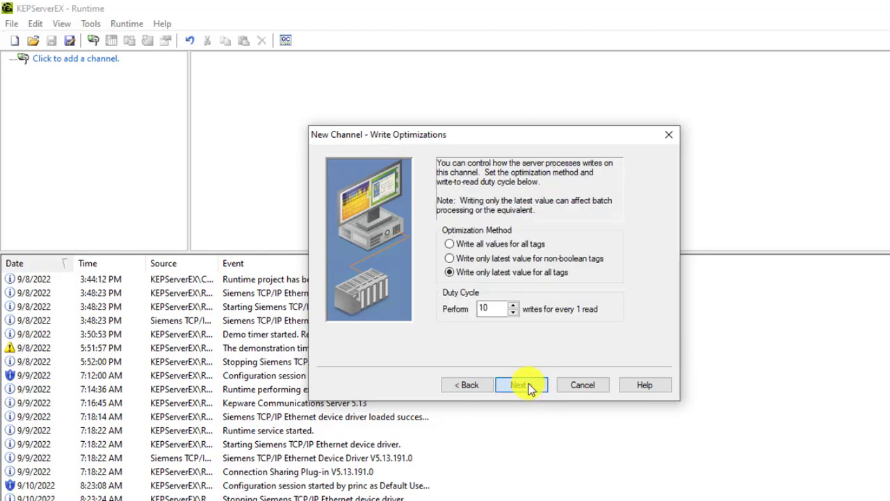
left_click(529, 387)
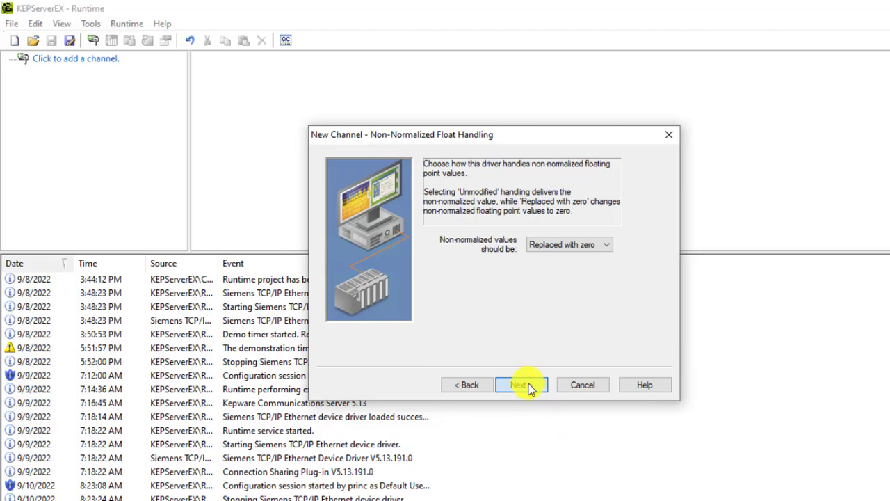
left_click(521, 386)
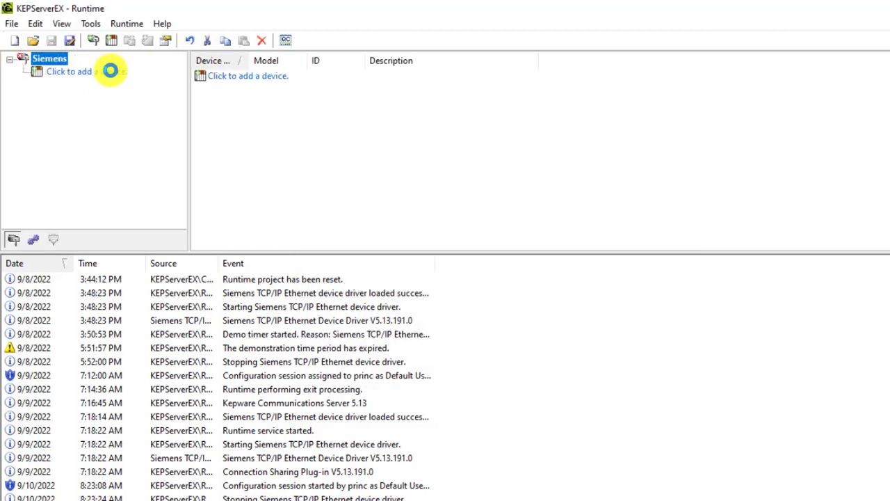
Add a new device named S7 to the Siemens channel and set its model to S7-300
left_click(109, 72)
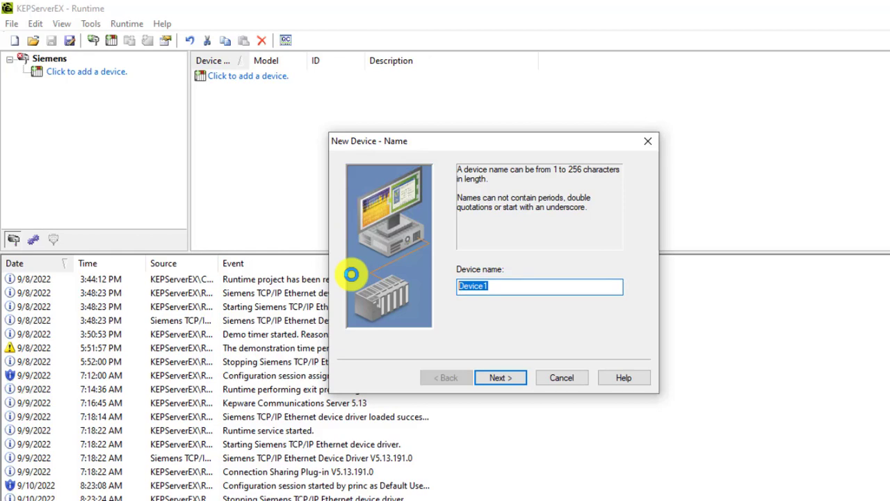
type("S7")
left_click(498, 376)
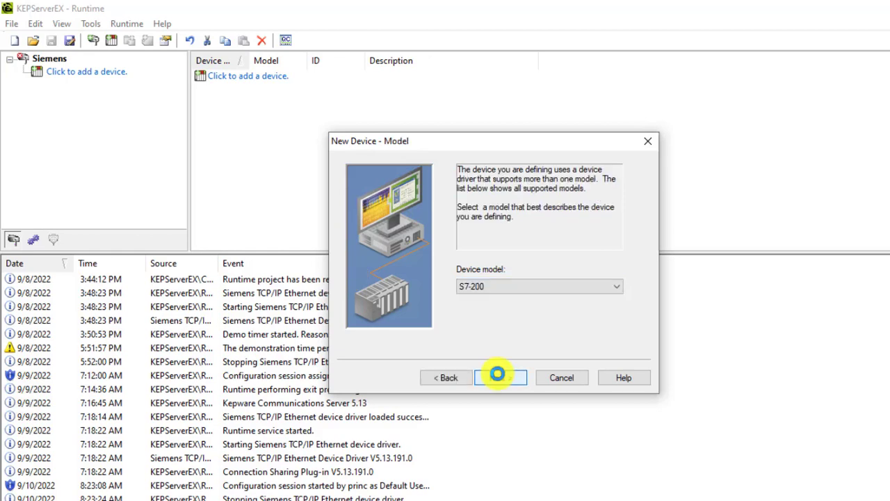
left_click(615, 285)
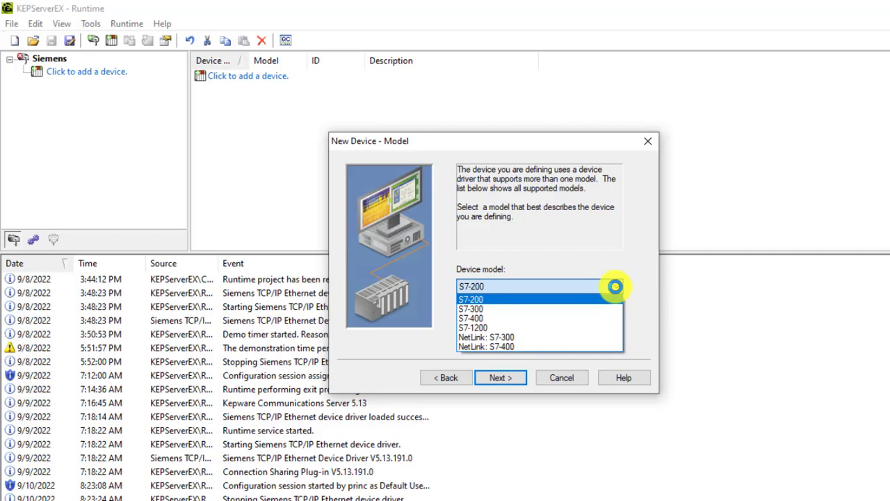
left_click(476, 308)
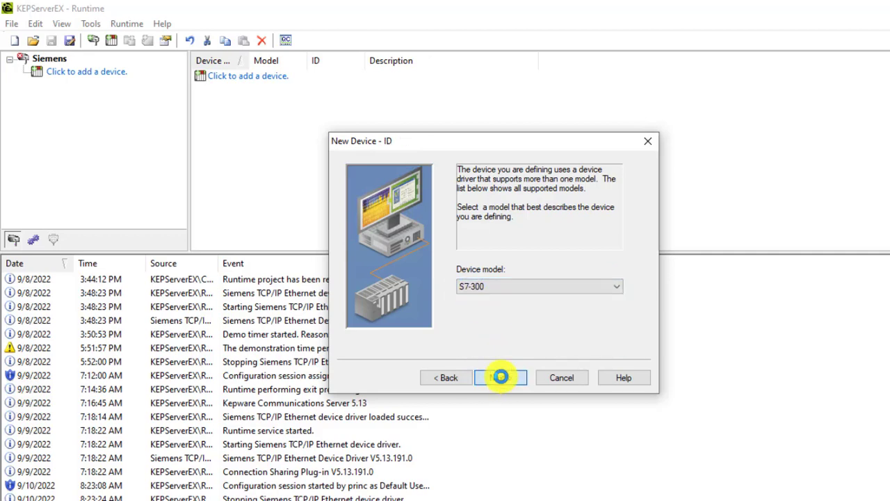
left_click(500, 377)
Set the device ID to 192.168.8.100 and check it against the network address in NetToPLCsim
left_click(517, 285)
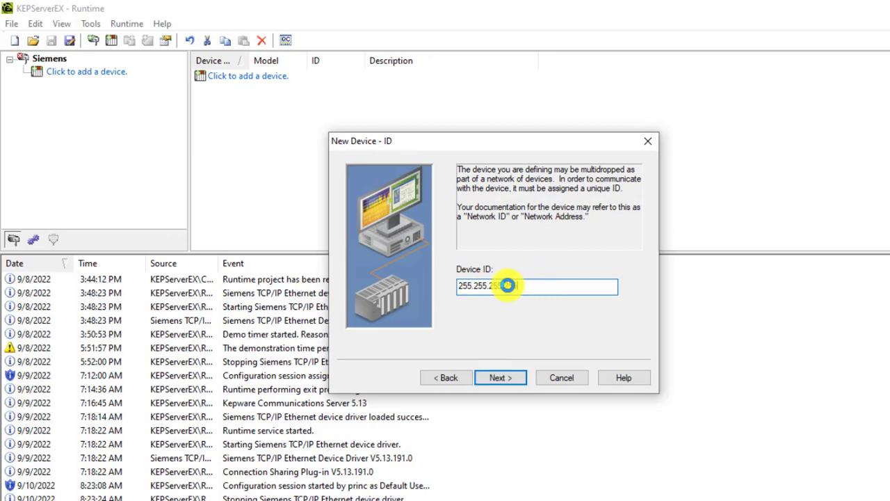
left_click_drag(517, 285, 426, 285)
type("192.168.8.100")
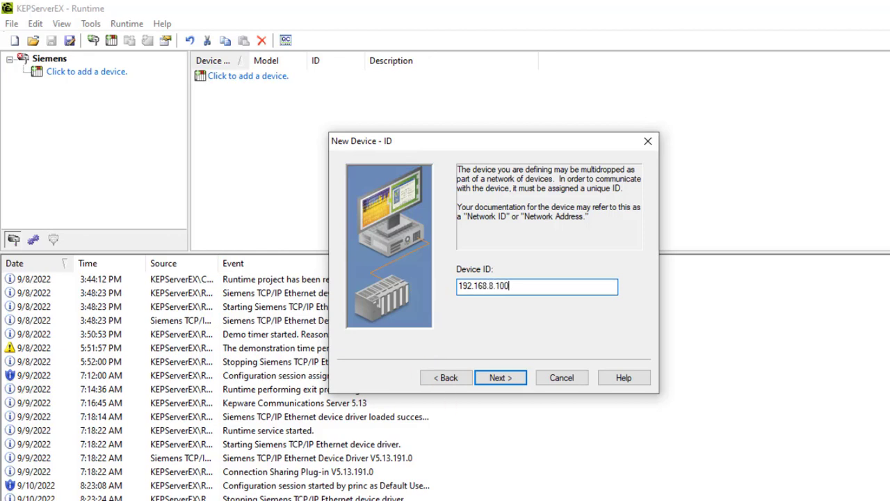
key("alt+Tab")
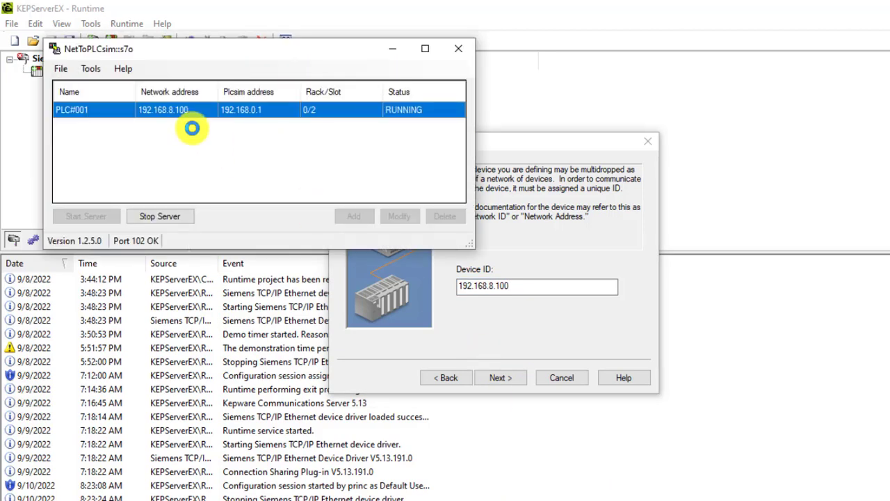
left_click(395, 49)
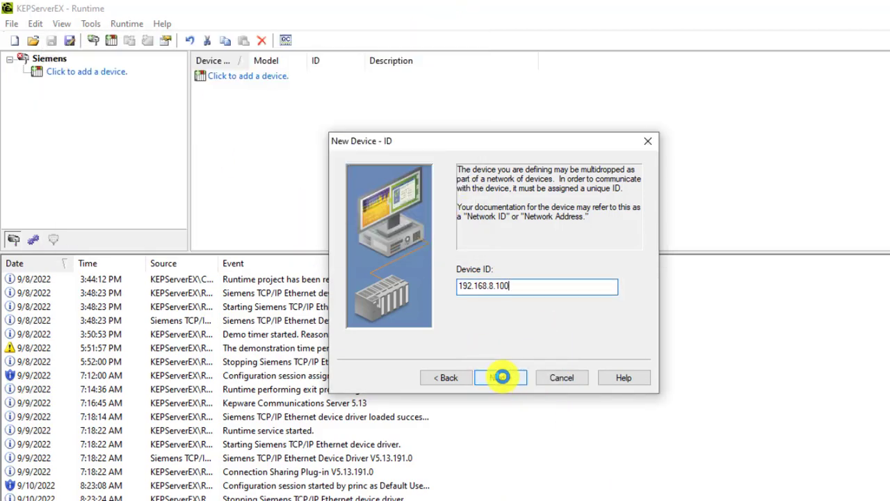
Keep the remaining default device settings, including port number 102, and finish creating the device
left_click(501, 377)
left_click(501, 377)
left_click(497, 377)
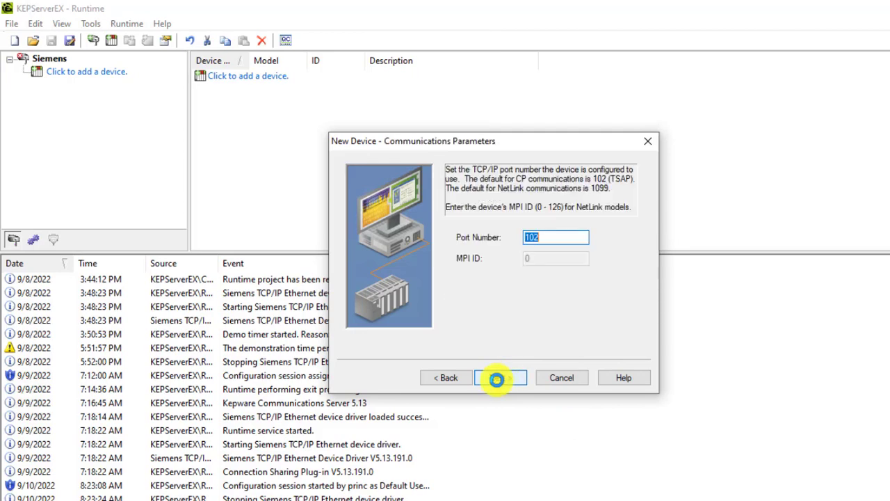
left_click(496, 378)
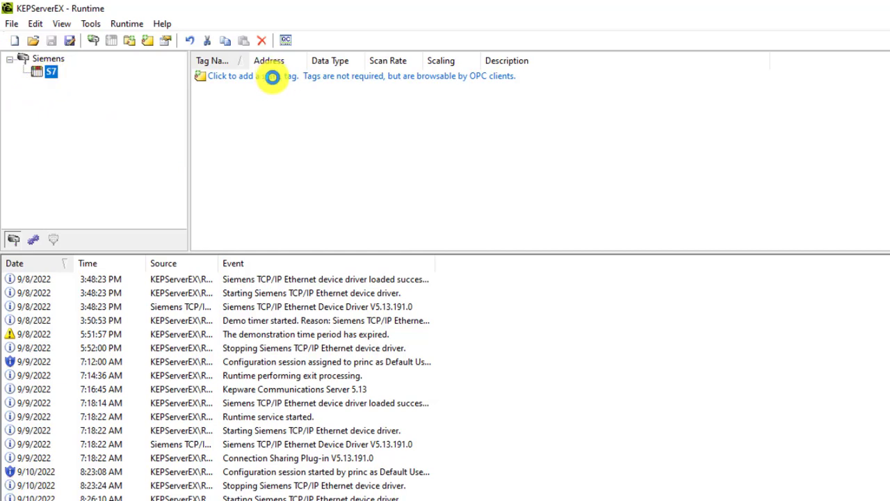
Switch to OB1 in the LAD/STL/FBD editor, review the memory addresses used in its networks, and return to KEPServerEX
left_click(272, 77)
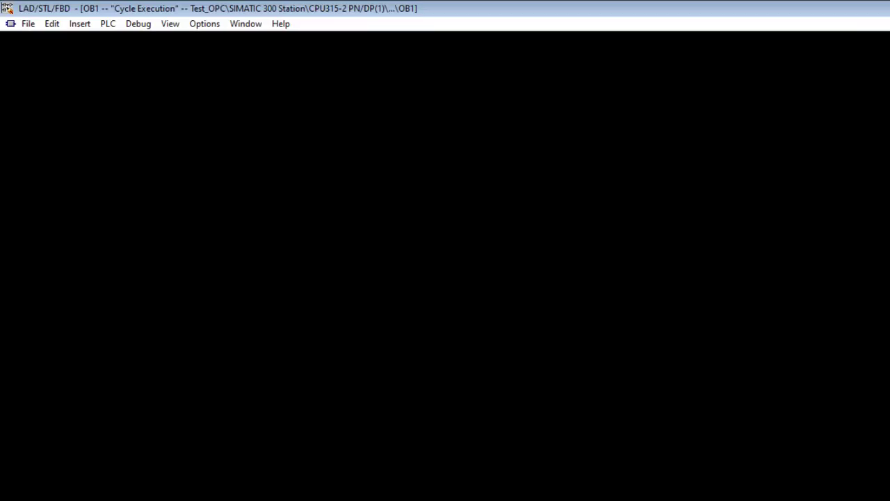
left_click(213, 188)
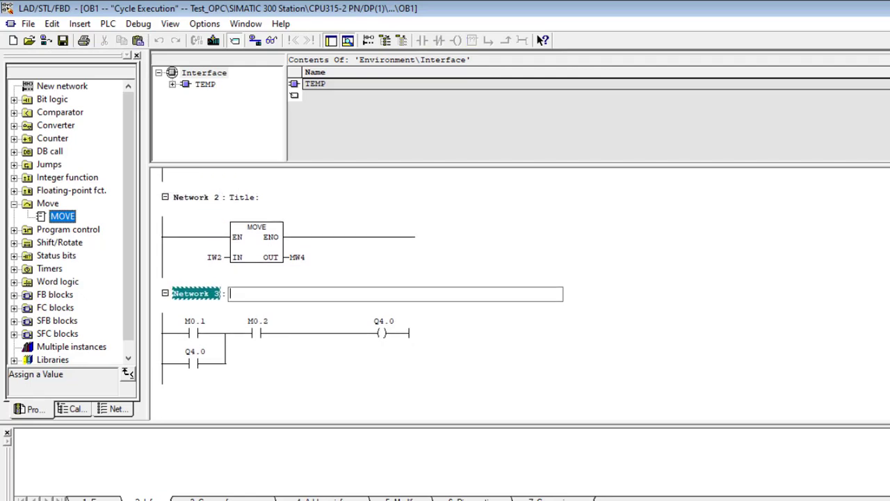
scroll(301, 272, "up", 3)
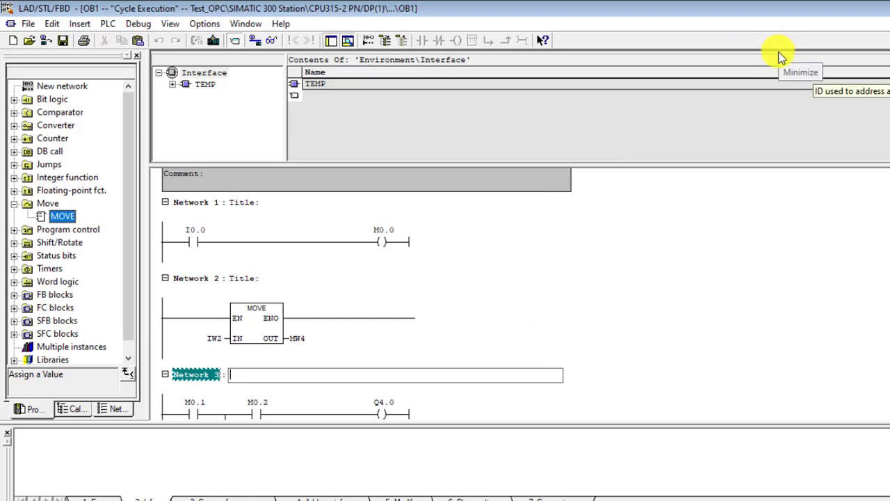
left_click(781, 57)
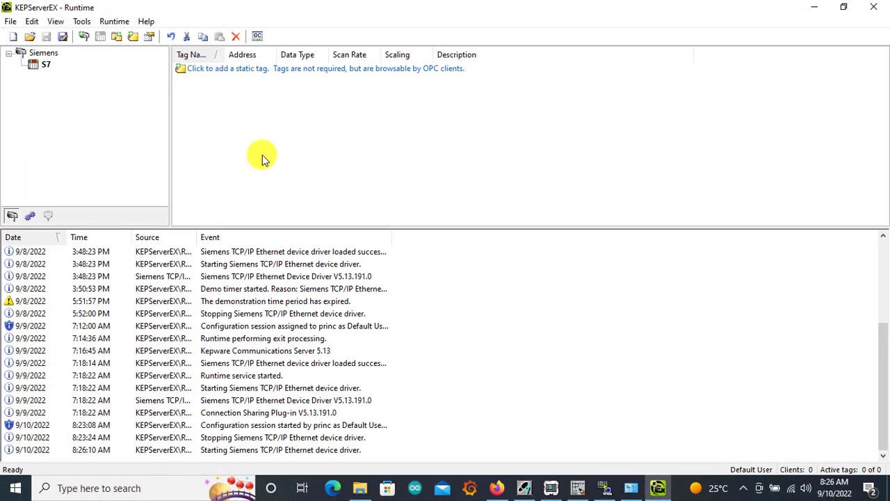
Start a new static tag named D_Tag for the S7 device and choose the M00.0 - M65535.7 Boolean address hint
left_click(251, 69)
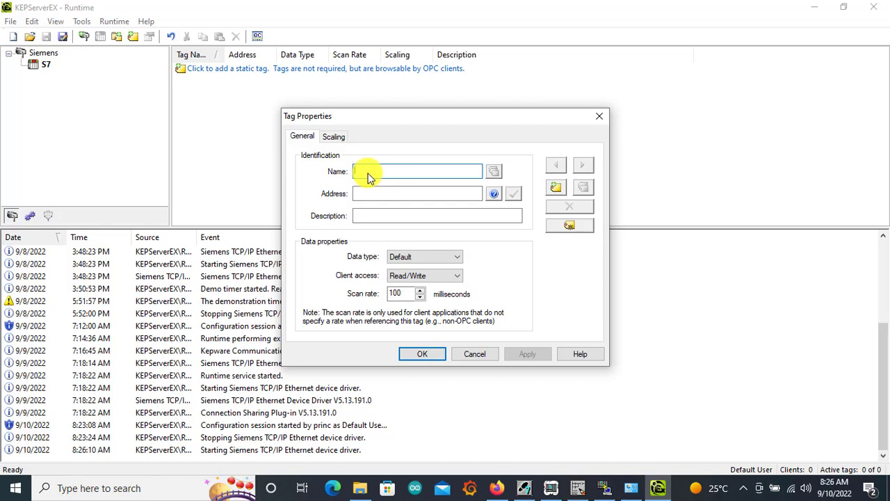
type("D")
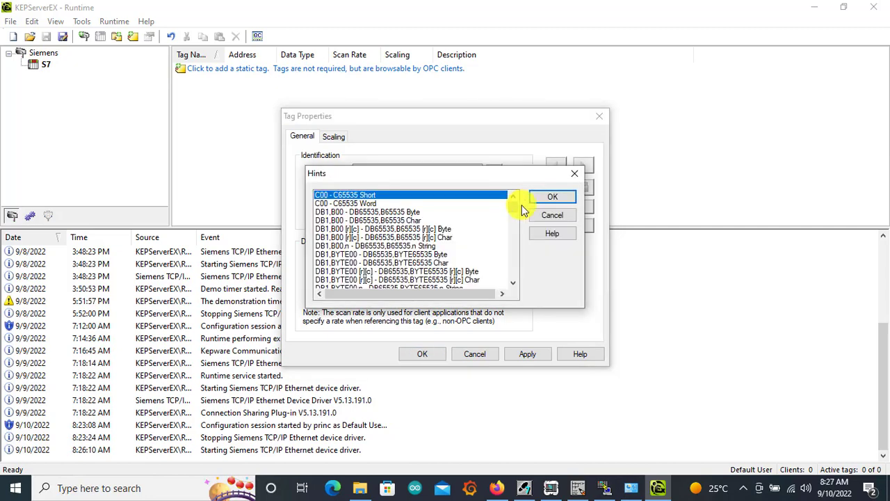
left_click_drag(510, 206, 512, 228)
left_click(336, 222)
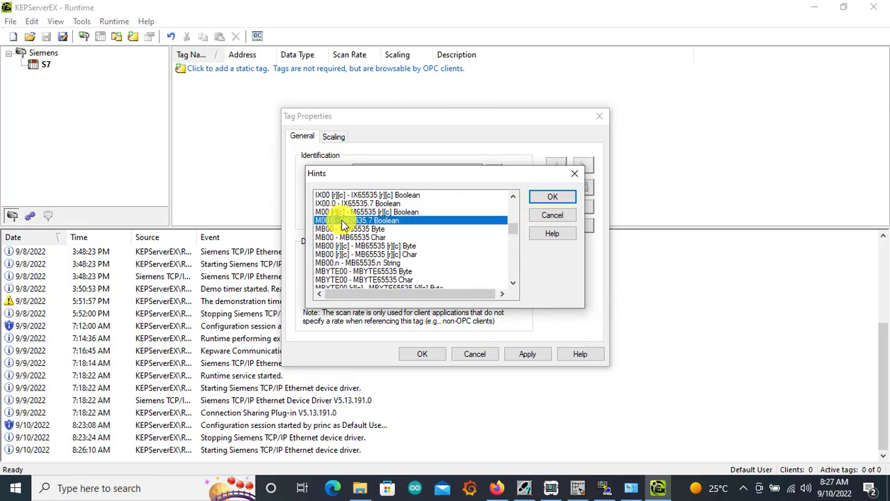
double_click(393, 222)
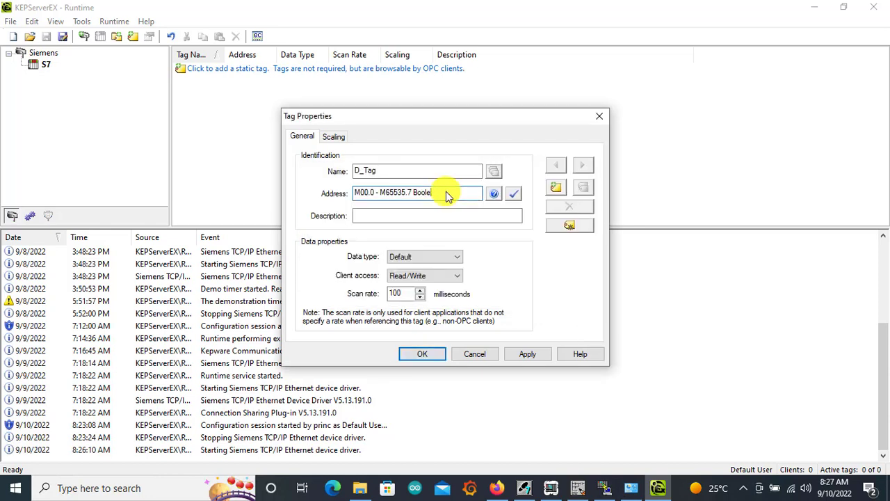
Shorten the D_Tag address to M00.0, validate it so the data type becomes Boolean, and save the tag
key("BackSpace")
key("BackSpace")
key("BackSpace")
key("BackSpace")
key("BackSpace")
key("BackSpace")
key("BackSpace")
key("BackSpace")
key("BackSpace")
key("BackSpace")
key("BackSpace")
key("BackSpace")
key("BackSpace")
key("BackSpace")
key("BackSpace")
key("BackSpace")
key("BackSpace")
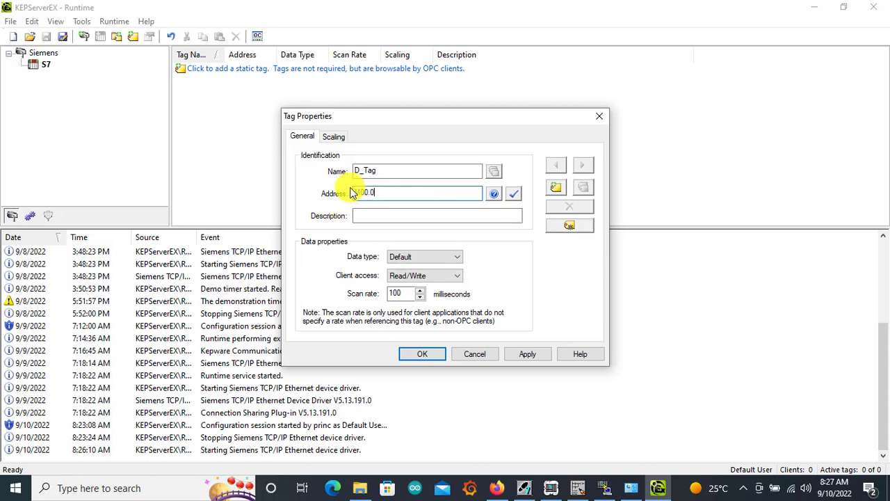
left_click(513, 194)
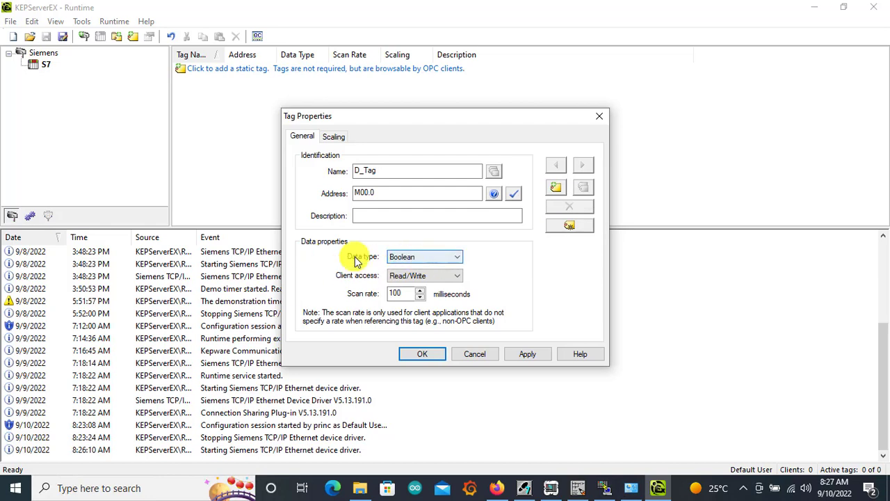
left_click(532, 355)
left_click(419, 356)
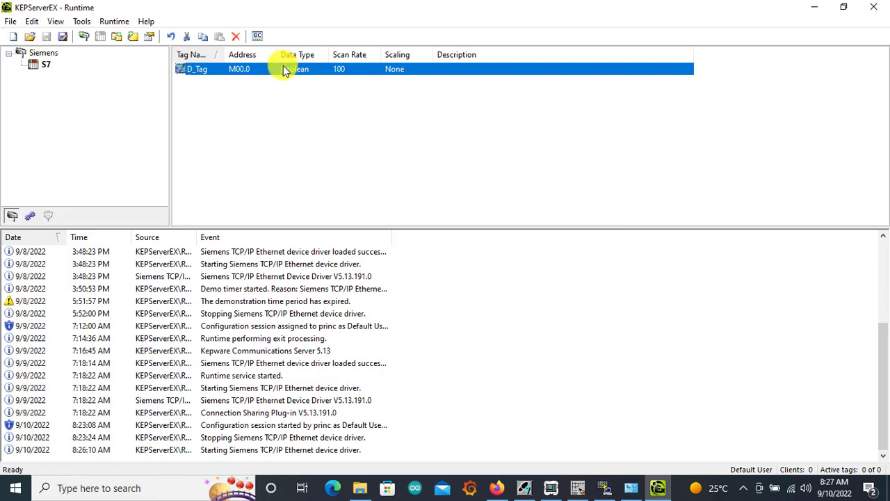
left_click(301, 105)
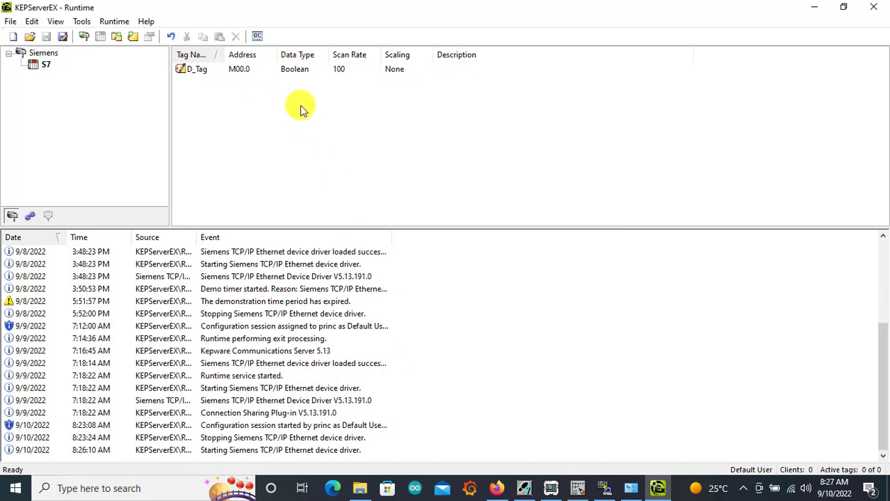
left_click(245, 72)
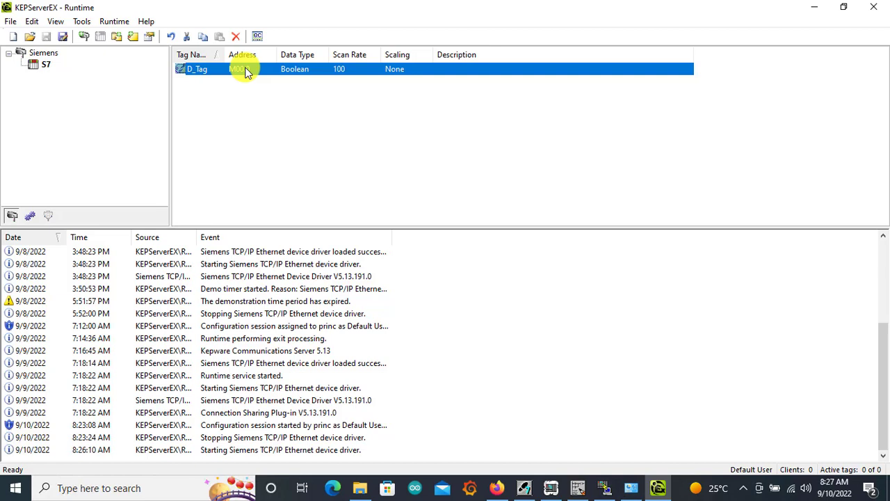
right_click(246, 72)
left_click(209, 107)
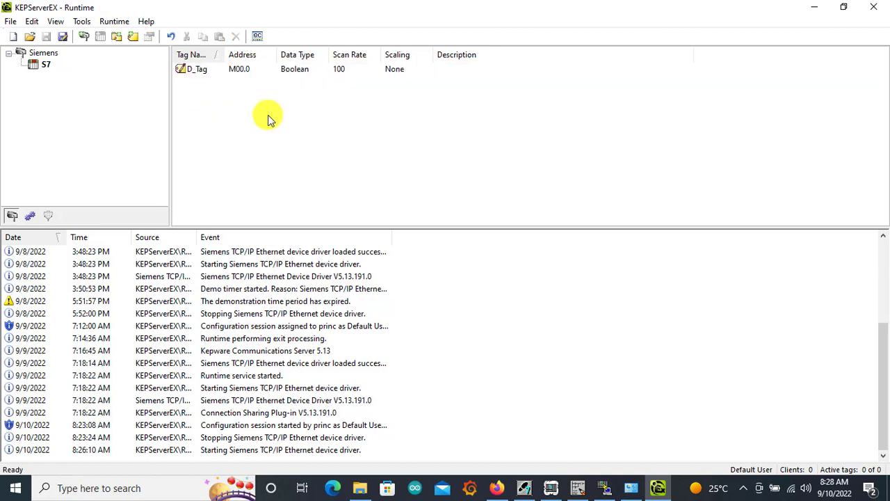
Start another tag on the S7 device, name it A_Tag, and choose the MW00 - MW65534 Word address hint
right_click(40, 66)
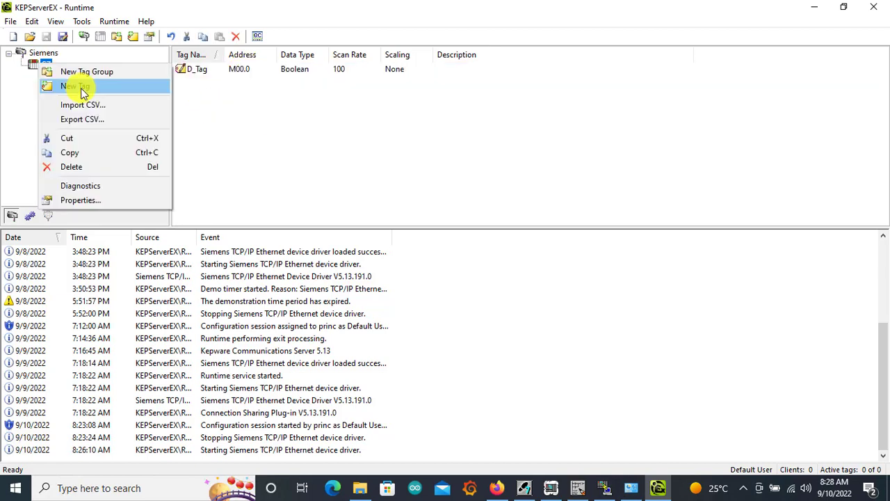
left_click(82, 88)
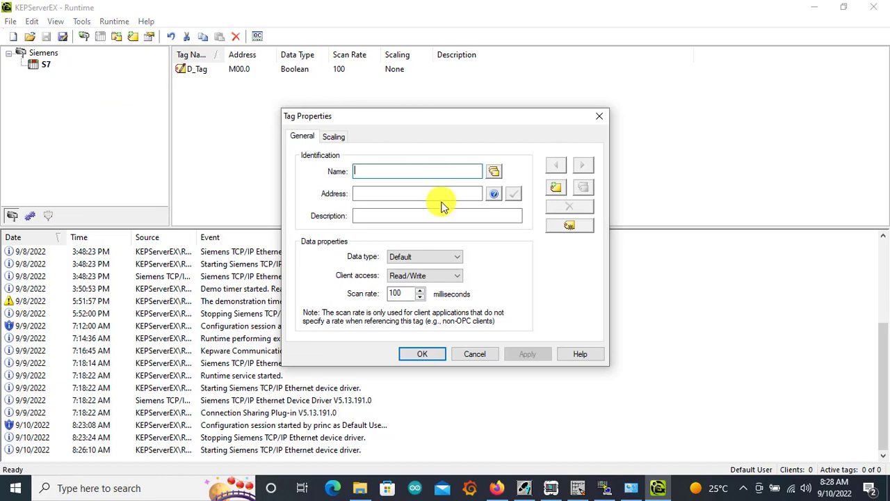
type("A_Tag")
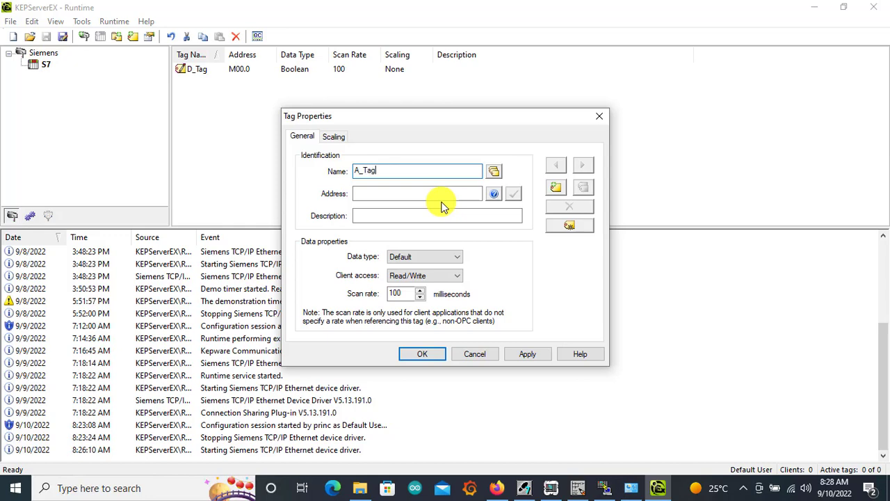
left_click(494, 194)
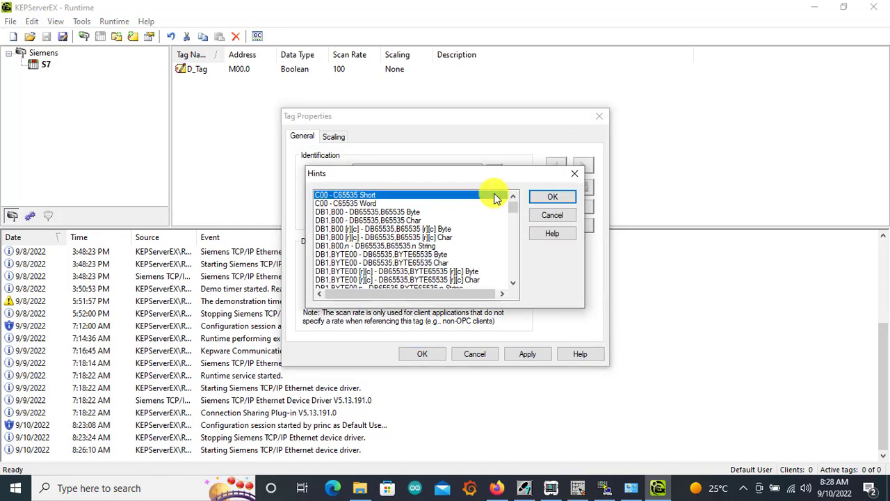
scroll(516, 212, "down", 15)
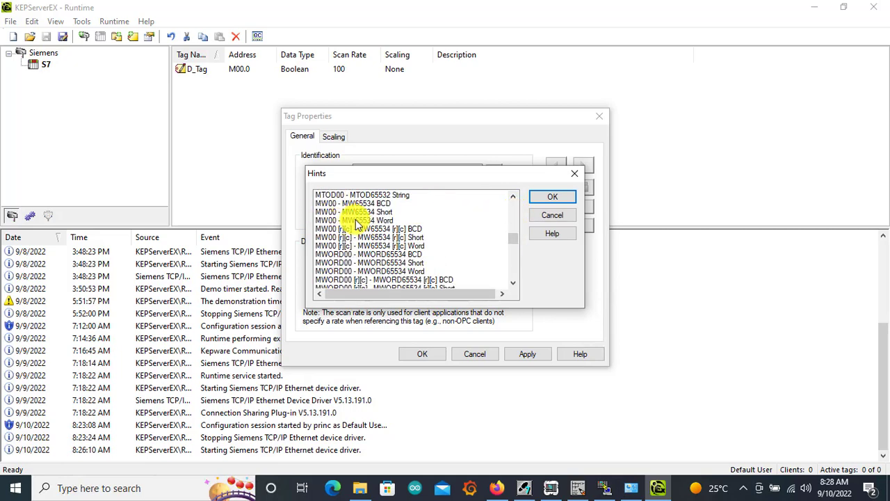
left_click(357, 220)
left_click(563, 199)
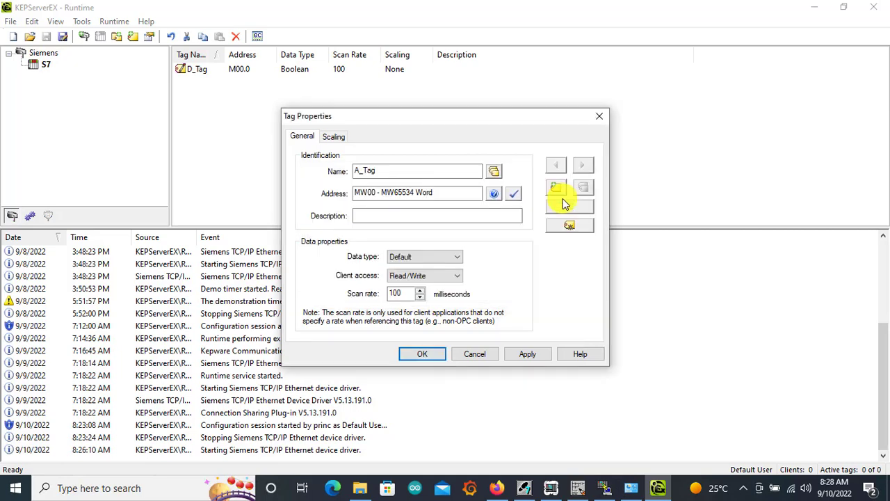
Change the A_Tag address to MW04, validate it so the data type becomes Word, and save the tag
key("BackSpace")
key("BackSpace")
key("BackSpace")
key("BackSpace")
key("BackSpace")
key("BackSpace")
key("BackSpace")
key("BackSpace")
key("BackSpace")
key("BackSpace")
key("BackSpace")
key("BackSpace")
key("BackSpace")
key("BackSpace")
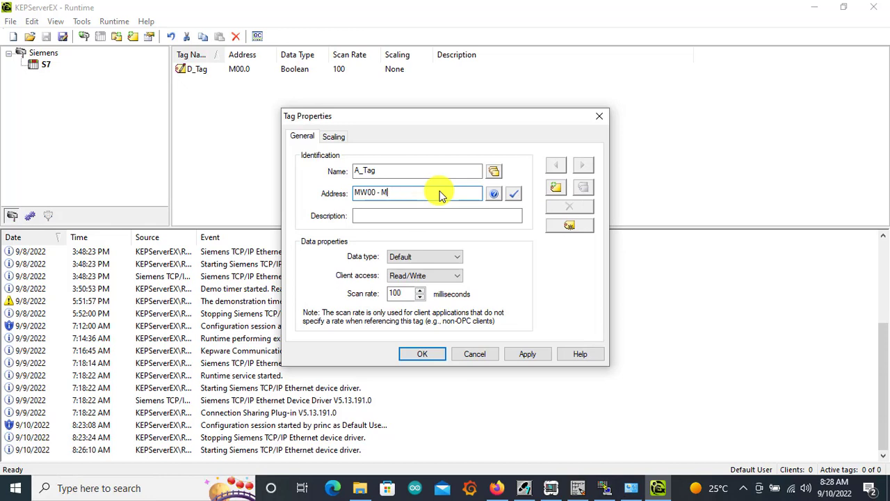
key("BackSpace")
key("BackSpace")
type("4")
left_click(513, 194)
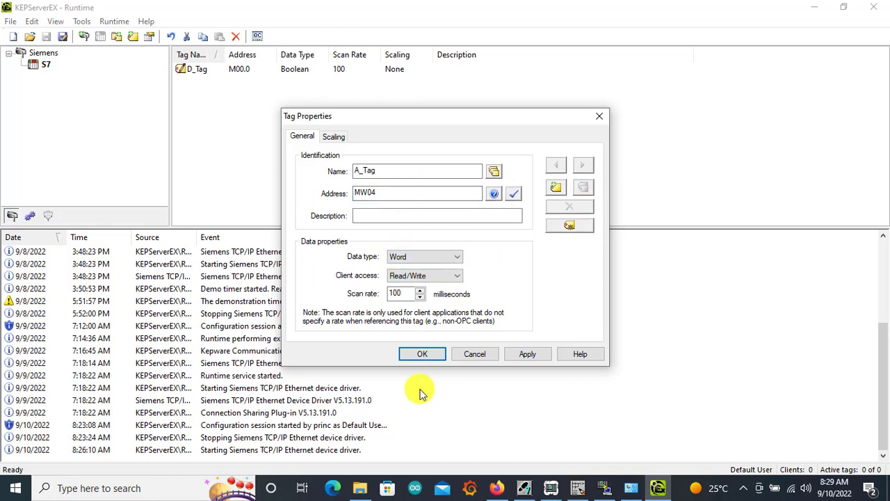
left_click(528, 354)
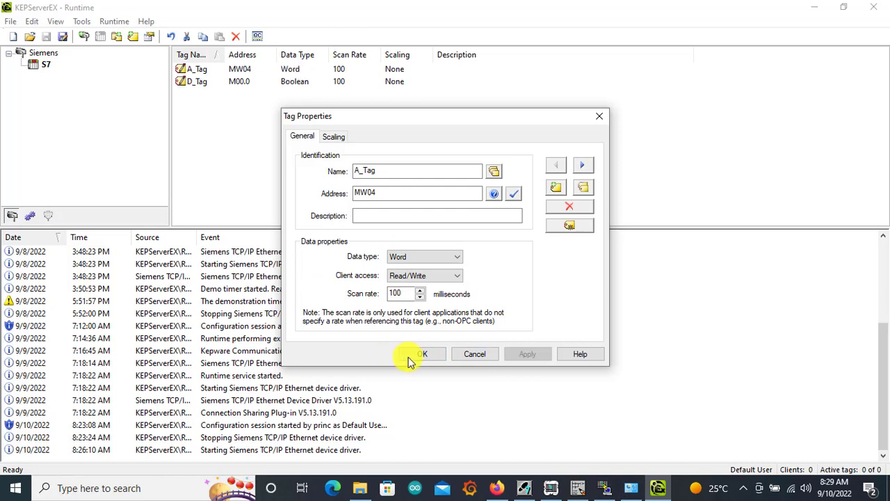
left_click(412, 358)
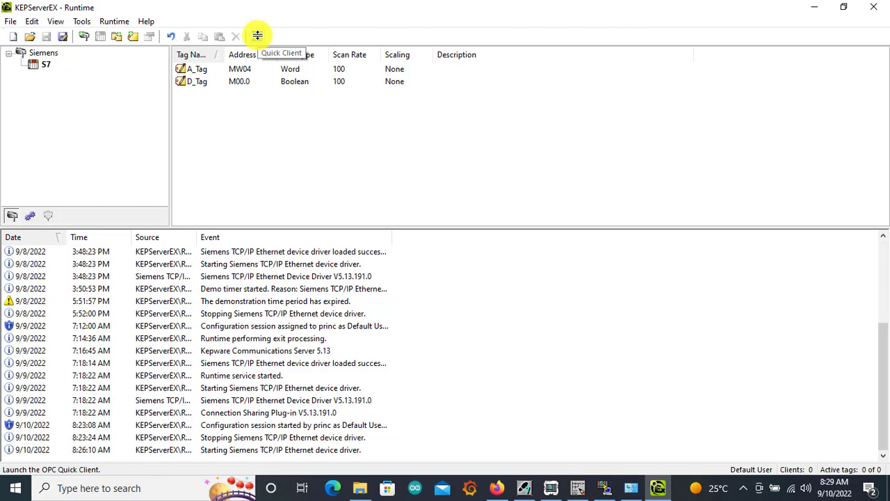
Launch OPC Quick Client with the Siemens.S7 items displayed, and turn on online monitoring of OB1 in the LAD/STL/FBD editor
left_click(257, 36)
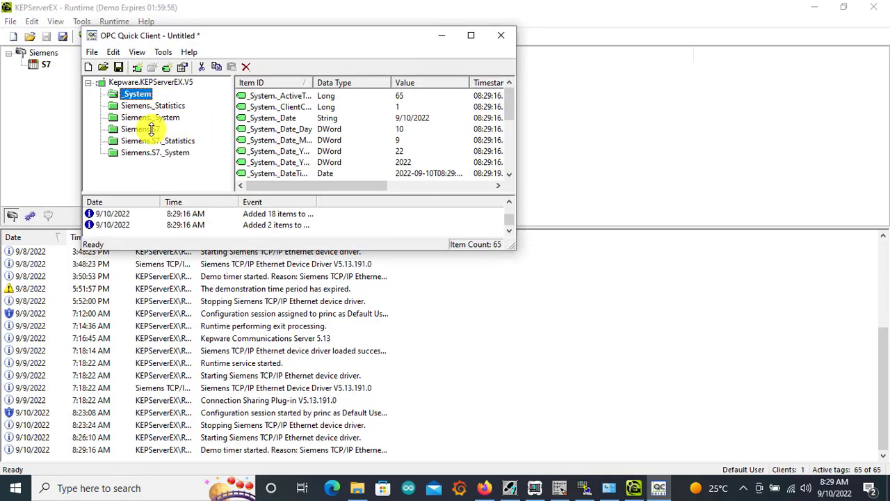
left_click(151, 129)
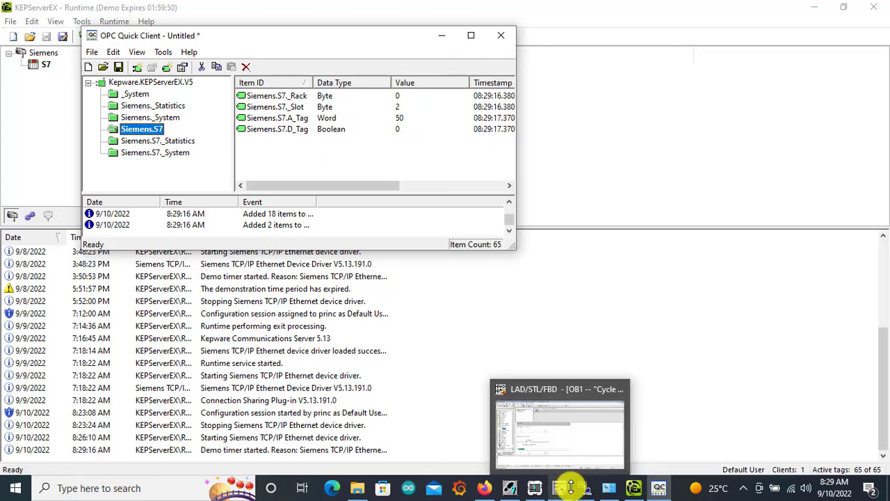
left_click(580, 483)
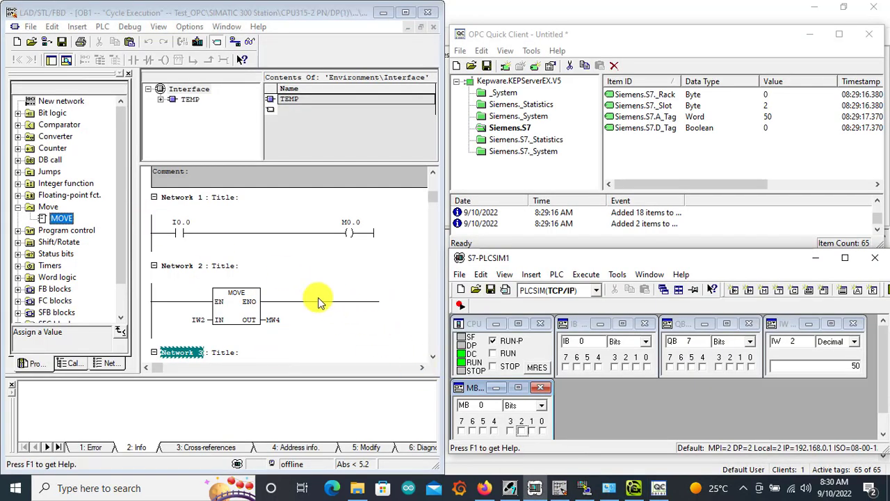
left_click(249, 41)
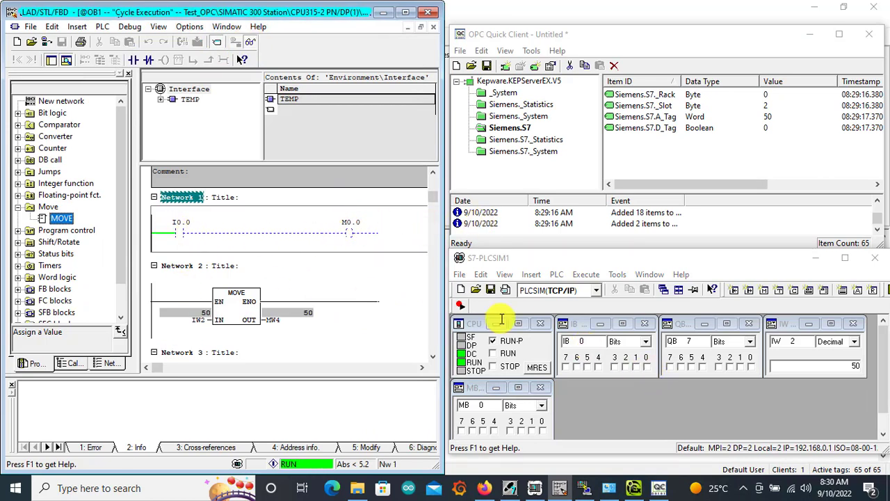
In S7-PLCSIM, switch bit 0 of input byte IB 0 on and off twice, and set input word IW 2 to 70
left_click(646, 368)
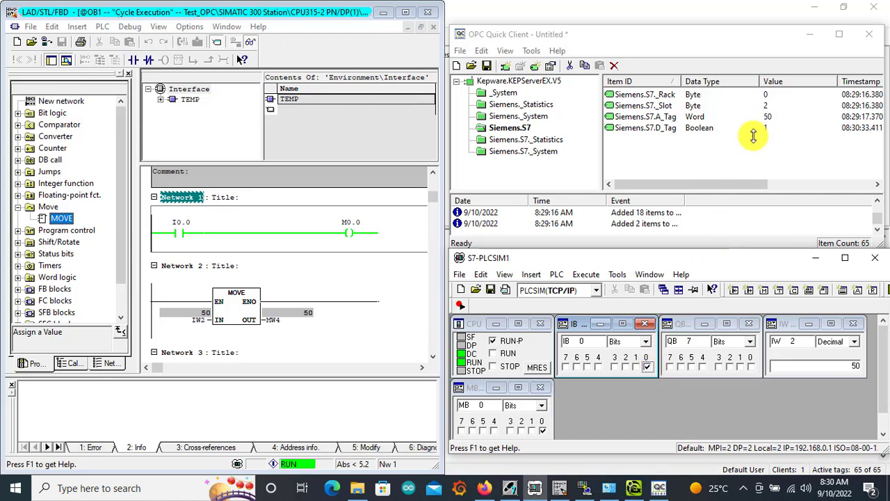
left_click(646, 368)
left_click(646, 368)
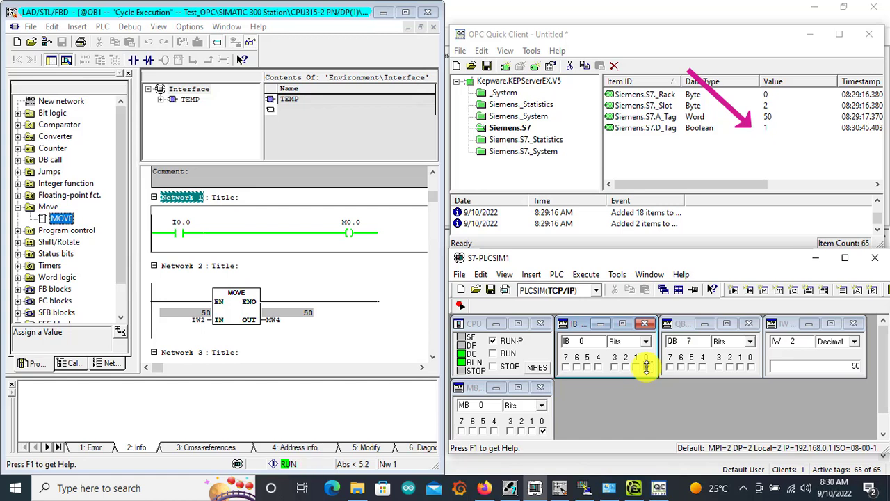
left_click(646, 367)
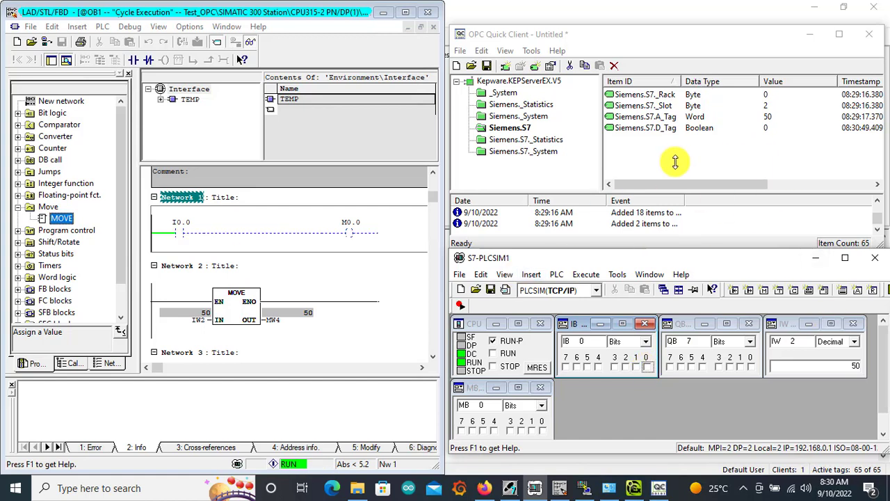
double_click(854, 366)
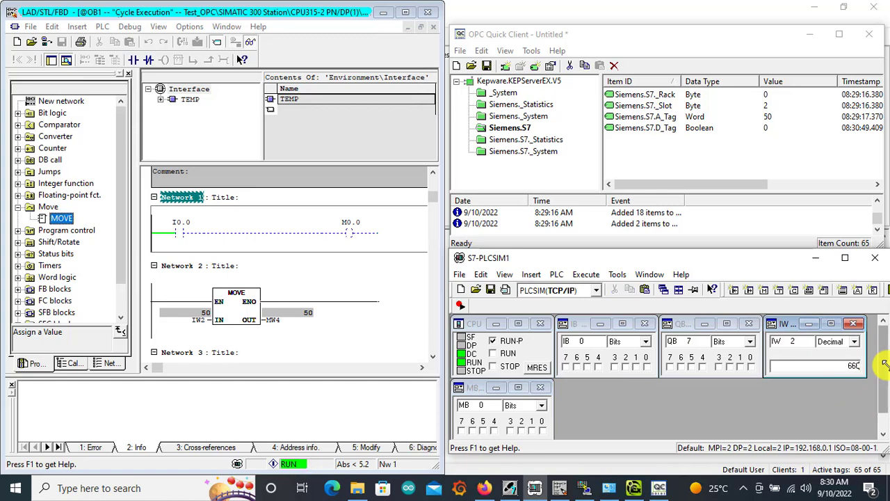
type("70")
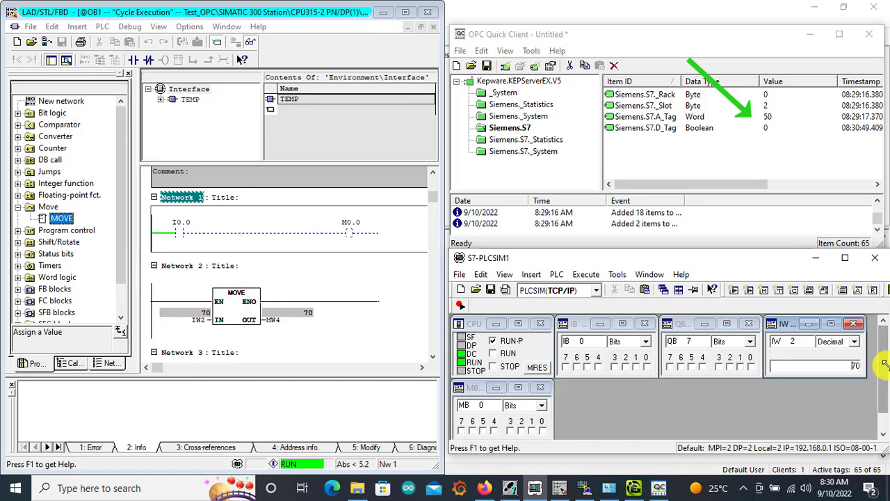